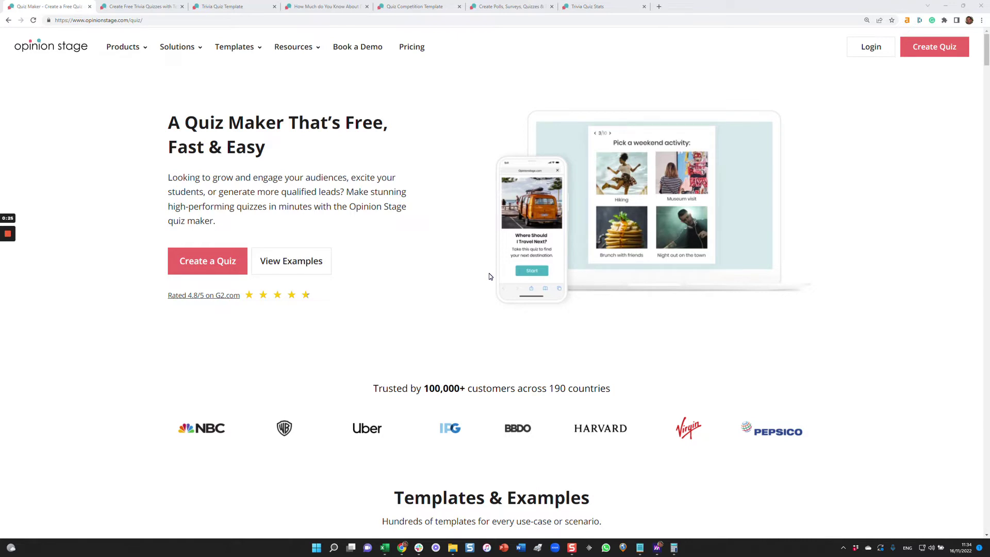
- Switch to the Trivia Quiz Template preview after briefly checking the CREATE NEW content-type list
left_click(148, 7)
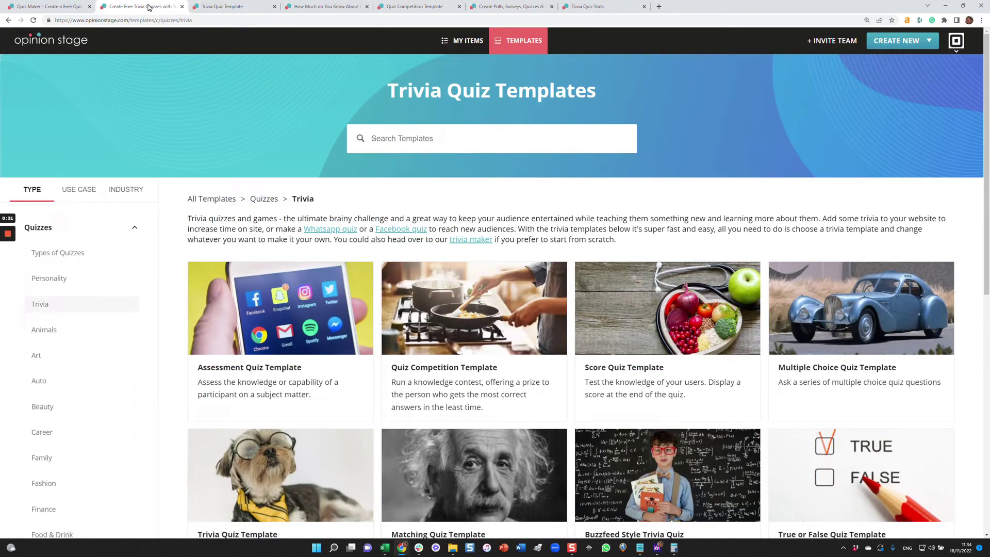
left_click(900, 41)
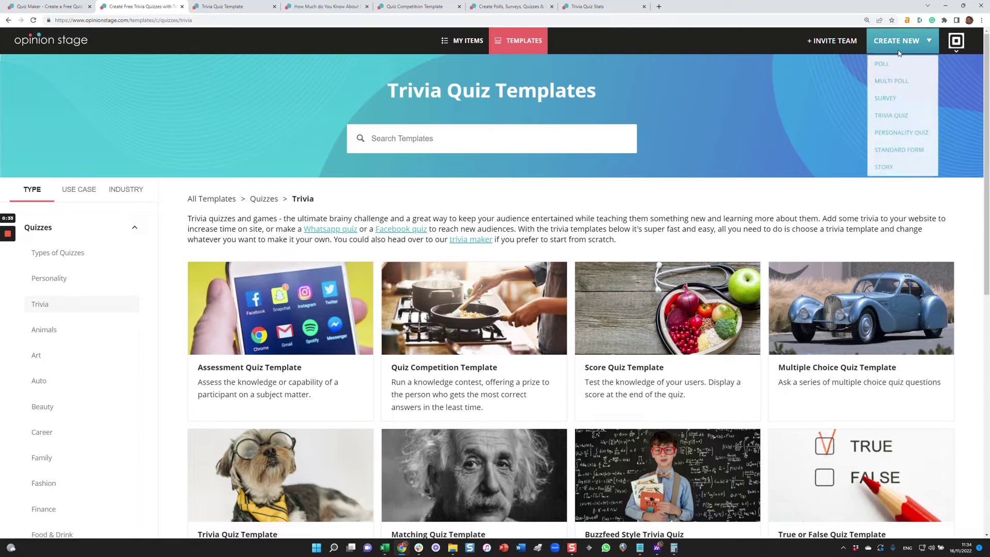
left_click(897, 117)
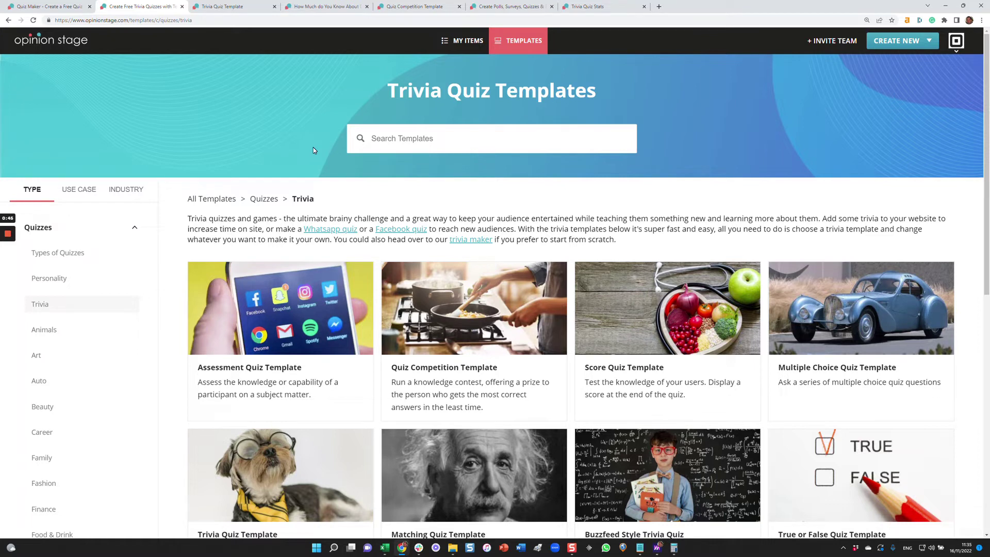
left_click(206, 6)
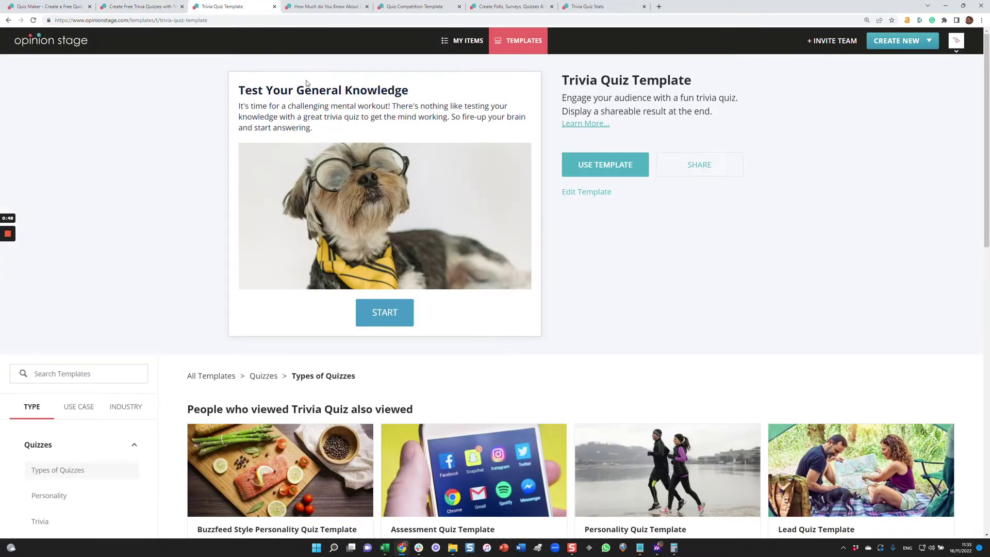
- Start the sample quiz and answer Sleeping, Fertilization, Pride, The Godfather and Linkin Park
left_click(382, 312)
left_click(339, 246)
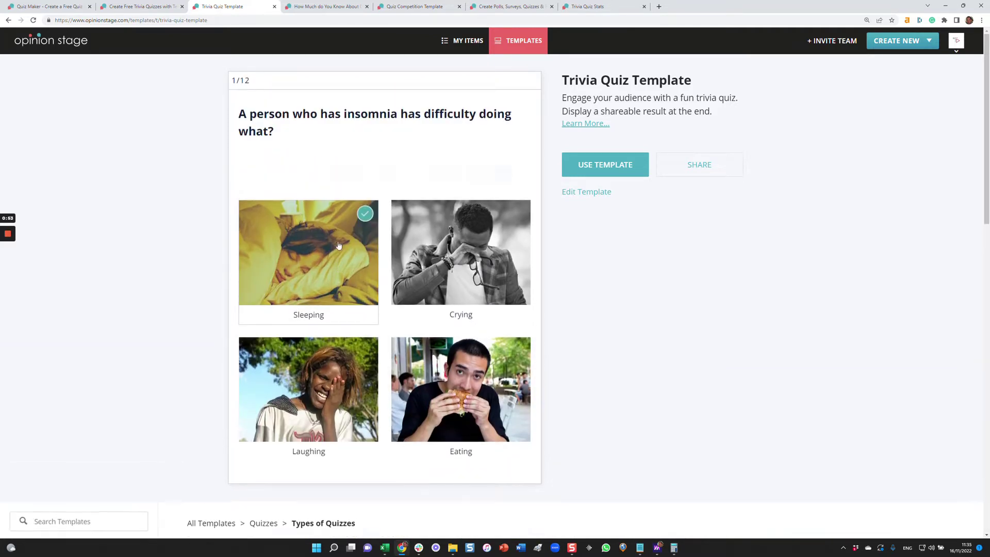
left_click(494, 211)
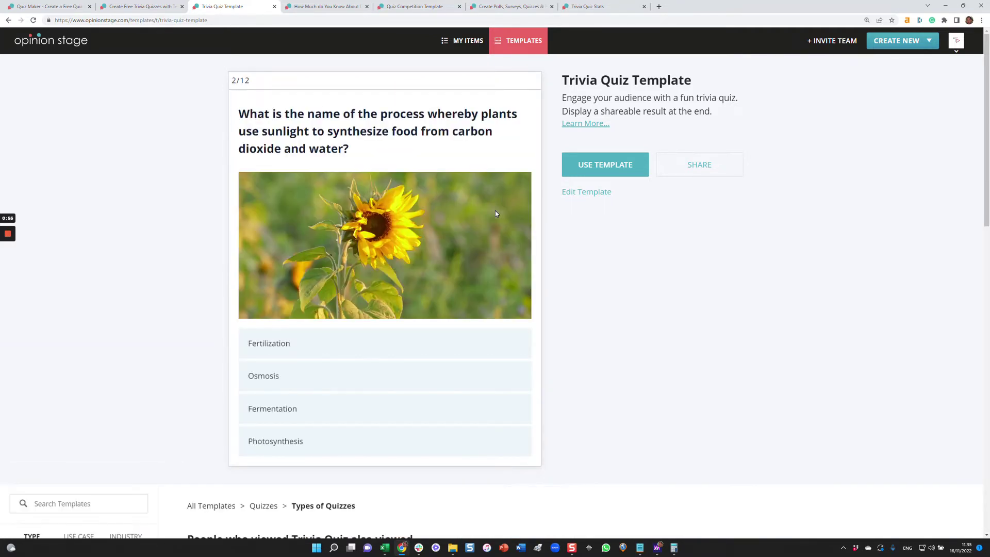
left_click(427, 335)
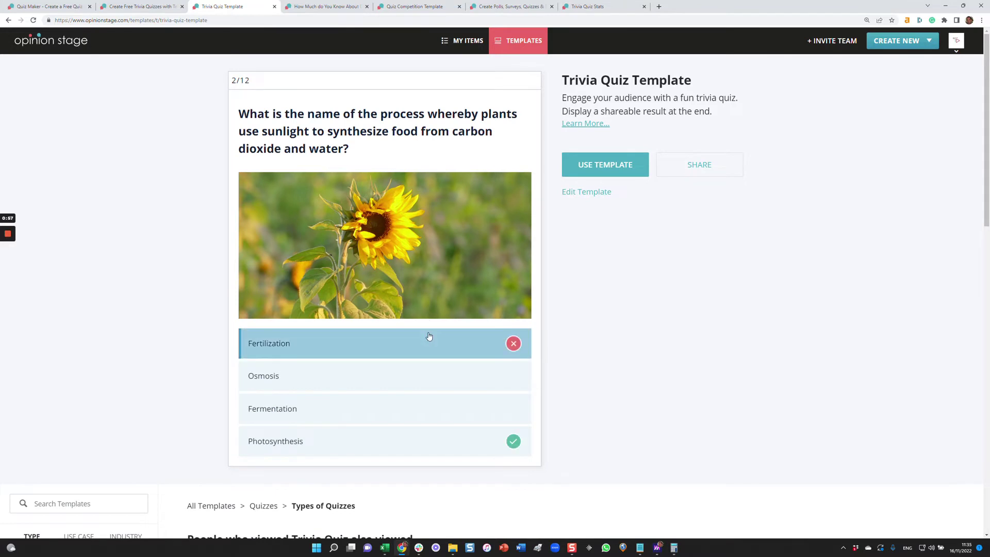
left_click(431, 333)
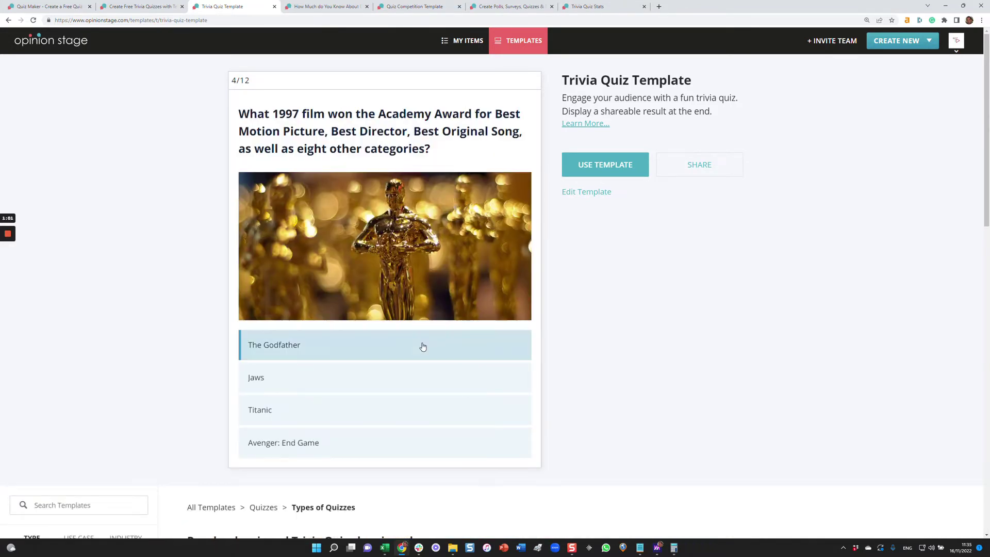
left_click(420, 346)
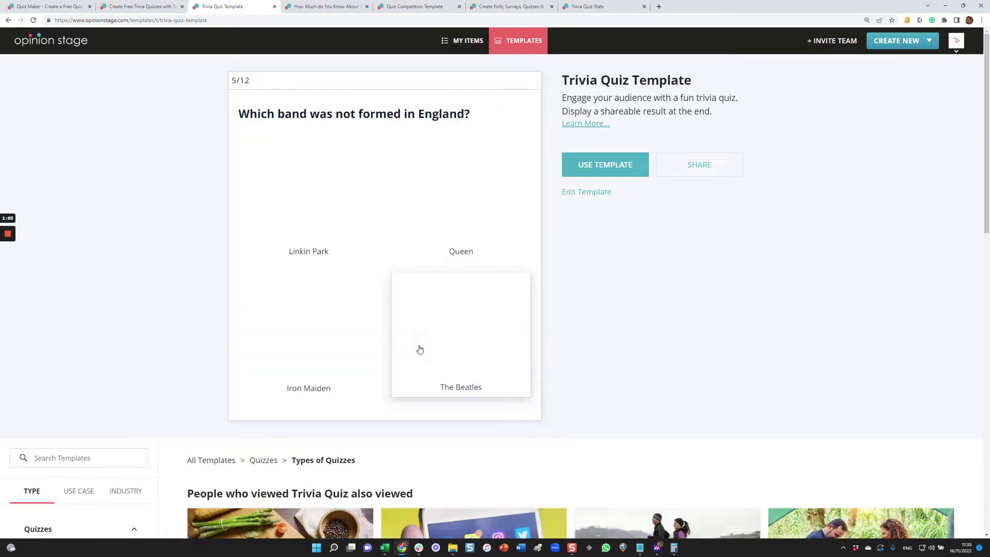
left_click(322, 201)
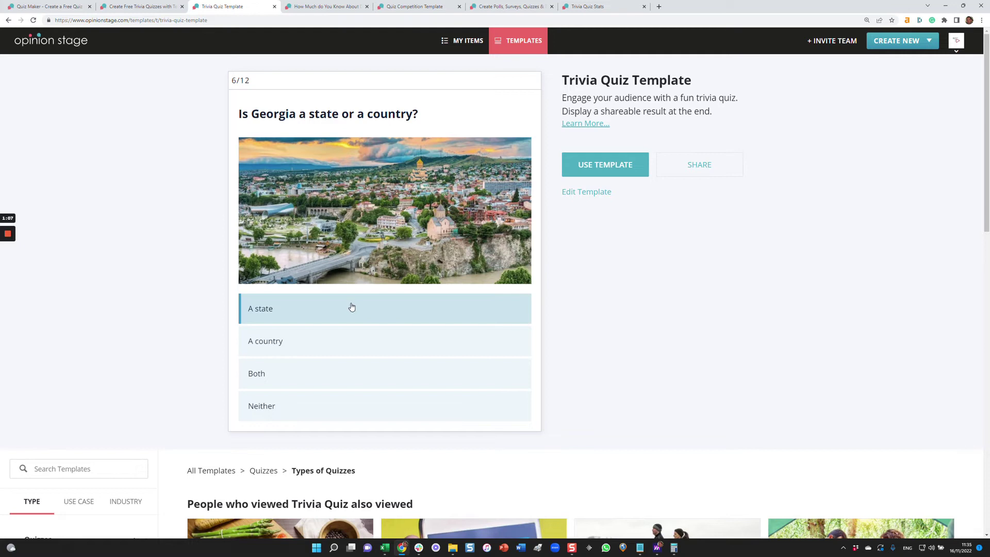
- Answer the last seven questions: A state, Ratatouille, Pluto, Mammals, Worm, Apple, Luke-warm
left_click(351, 307)
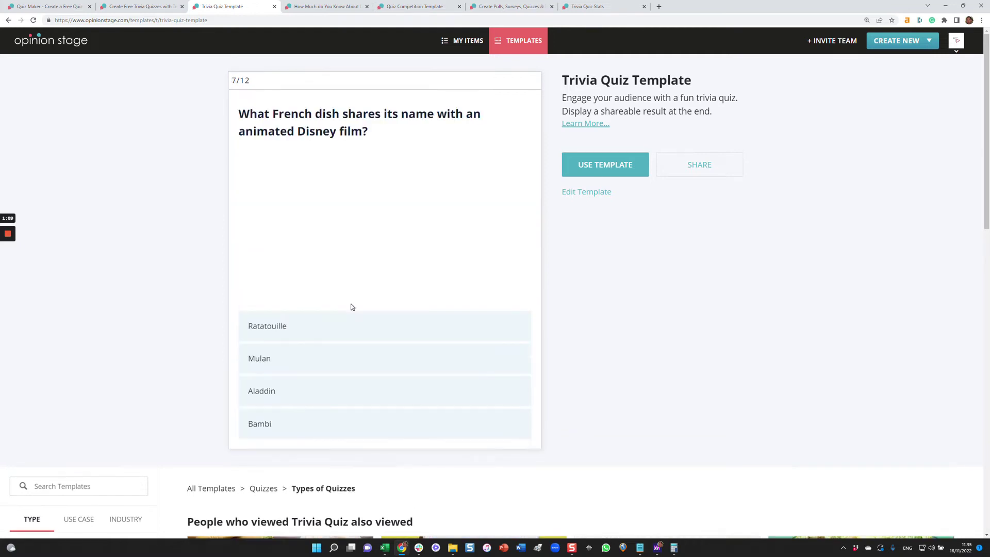
left_click(349, 324)
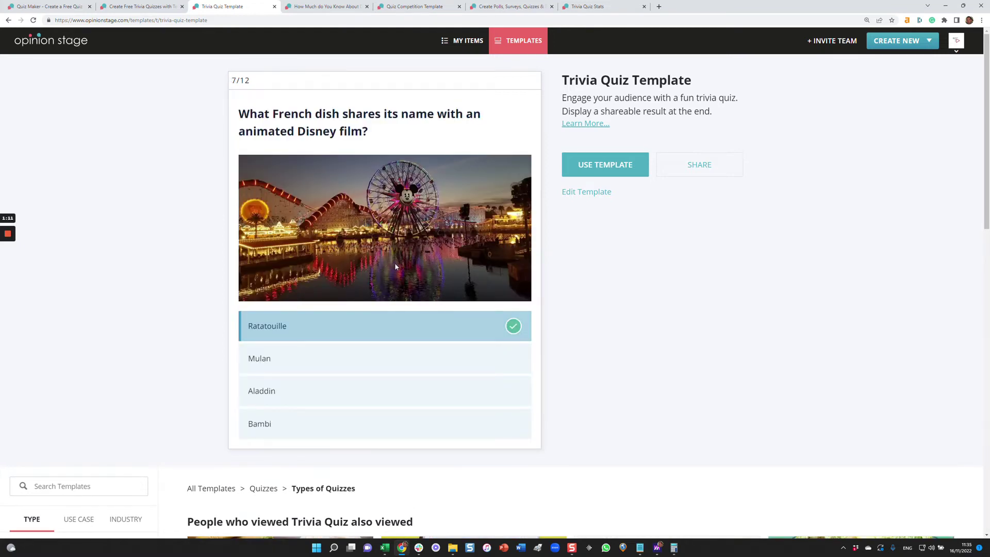
left_click(371, 338)
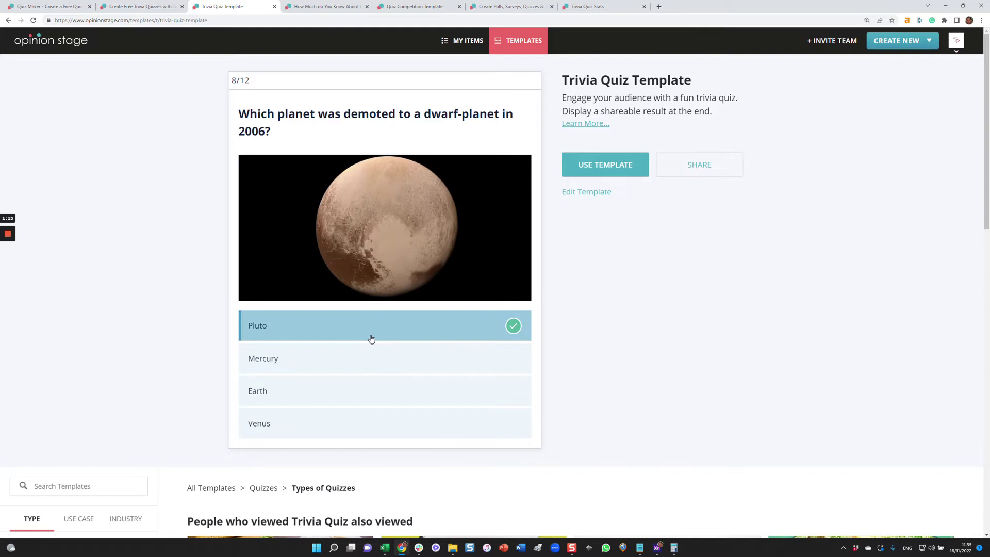
left_click(354, 346)
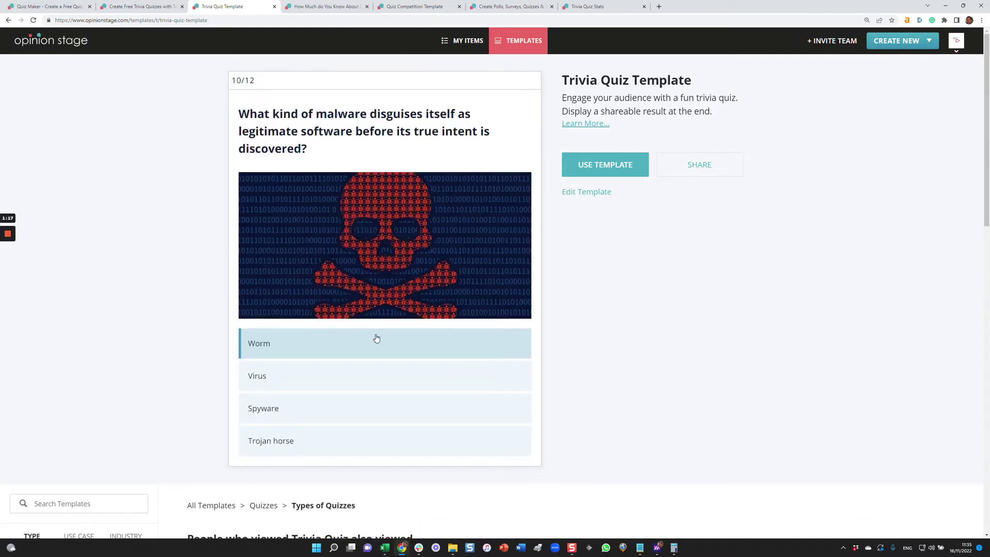
left_click(376, 339)
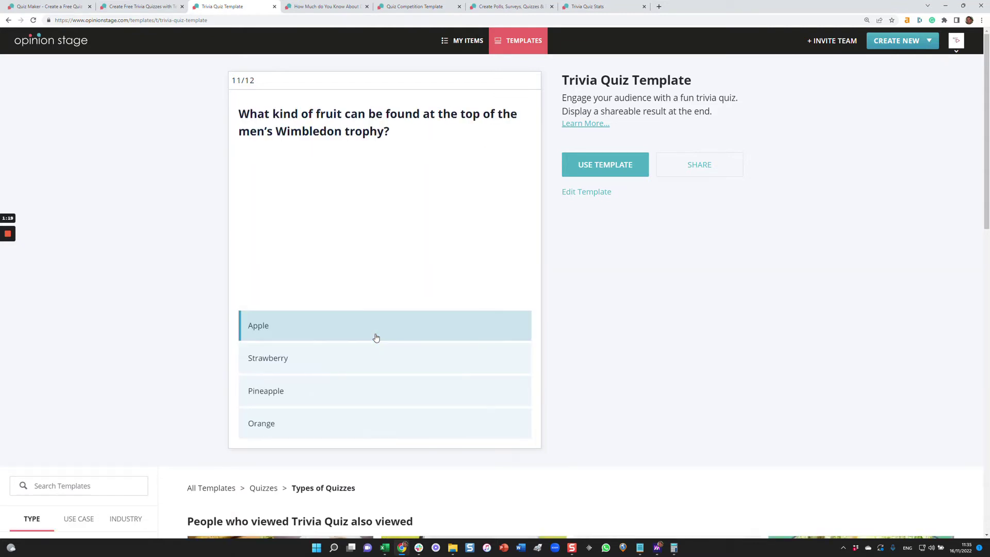
left_click(376, 341)
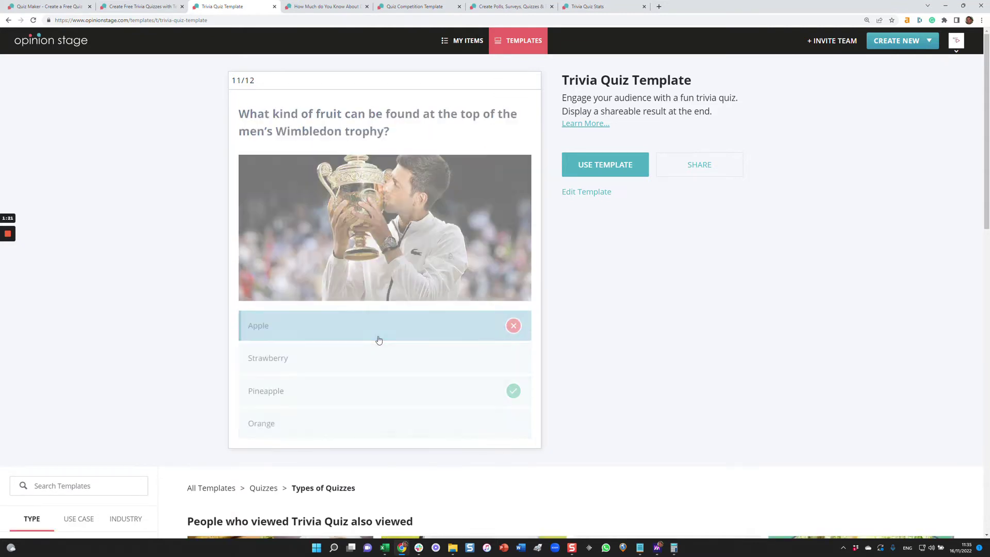
left_click(378, 341)
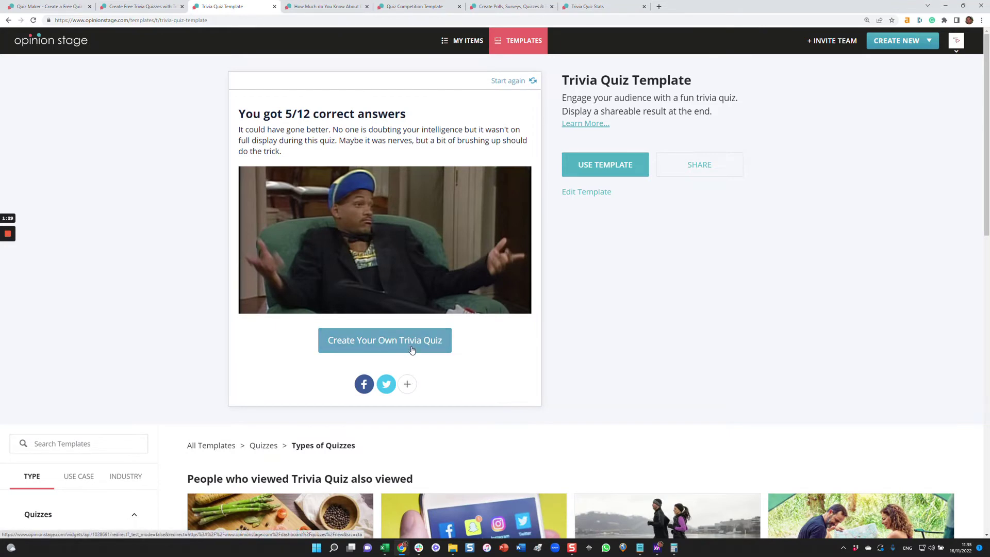
- Start the digital marketing quiz and answer its first five questions, from Content Marketing to A/B testing
left_click(347, 7)
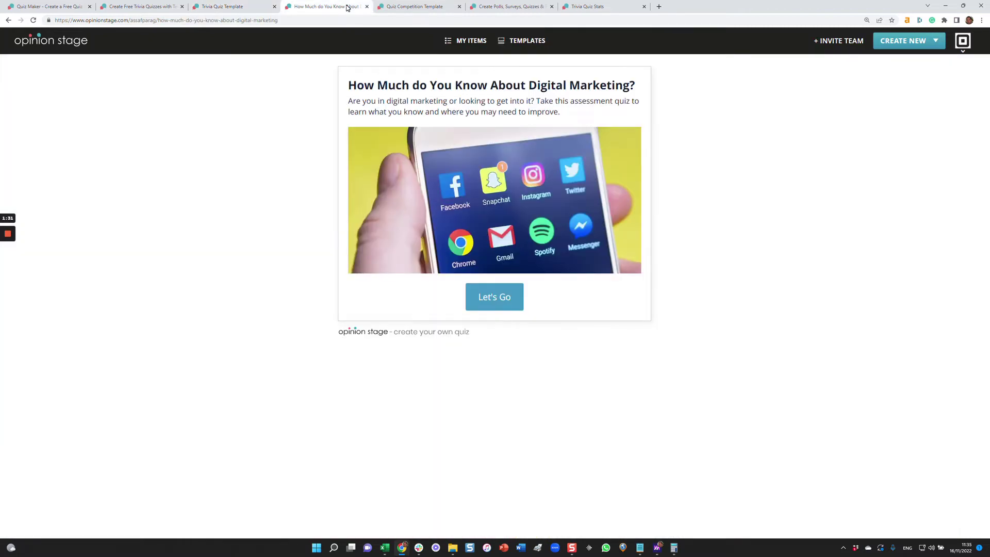
left_click(505, 299)
left_click(494, 309)
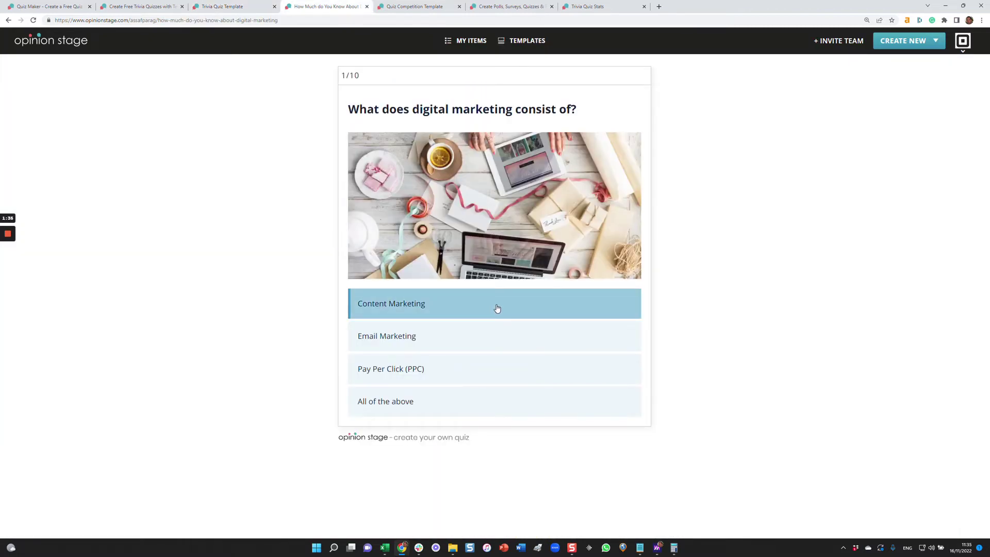
left_click(491, 332)
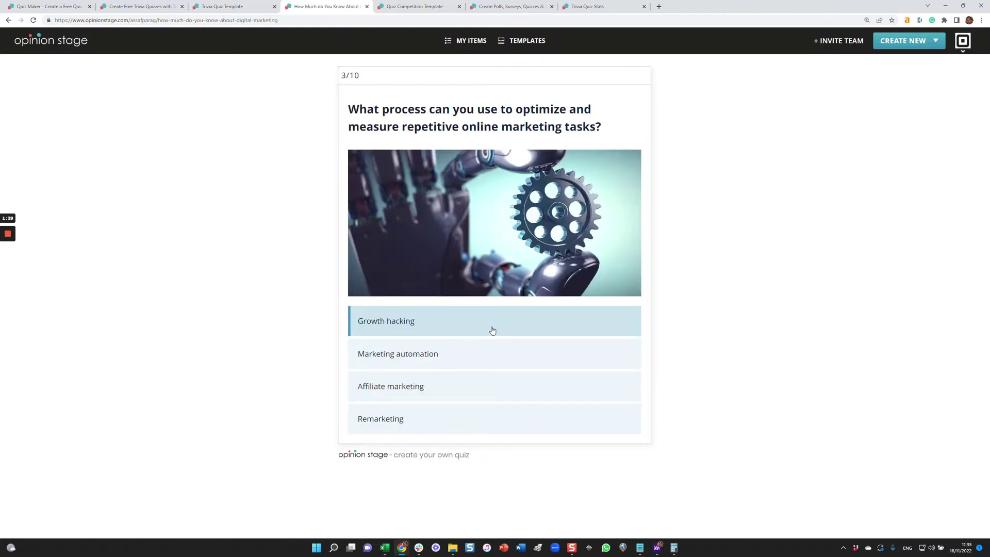
left_click(492, 331)
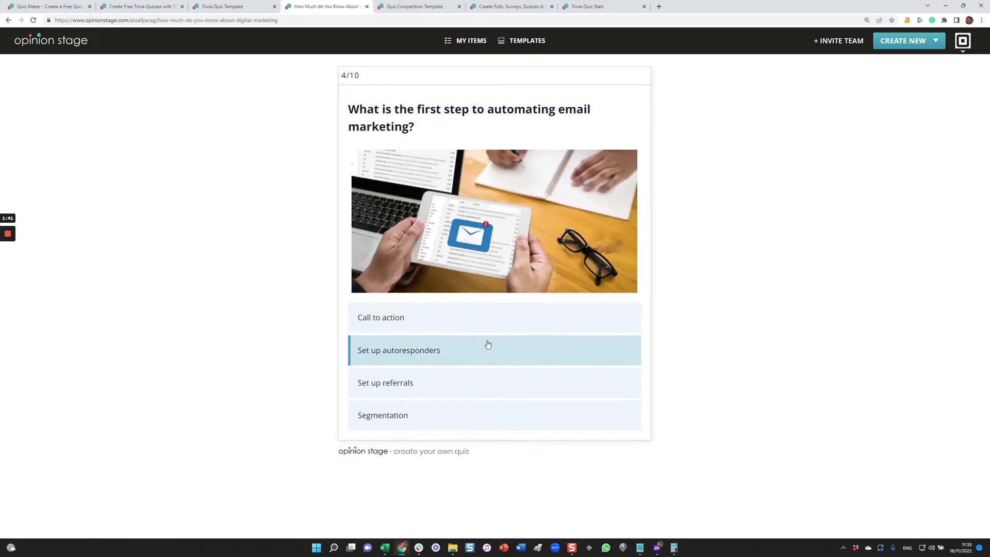
left_click(488, 346)
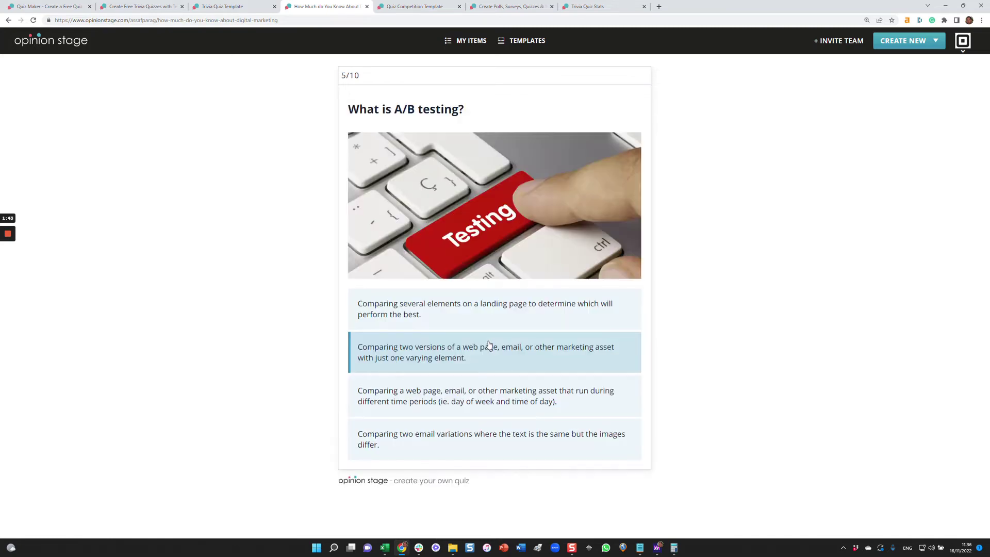
left_click(488, 345)
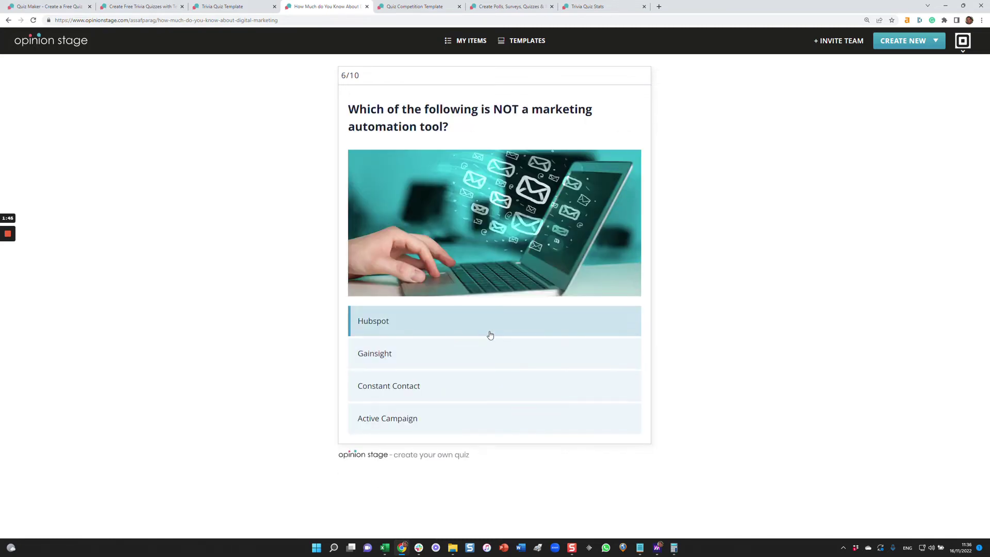
- Answer the final five questions, starting with Hubspot, to reach 3/10, then go to Quiz Competition Template
left_click(490, 334)
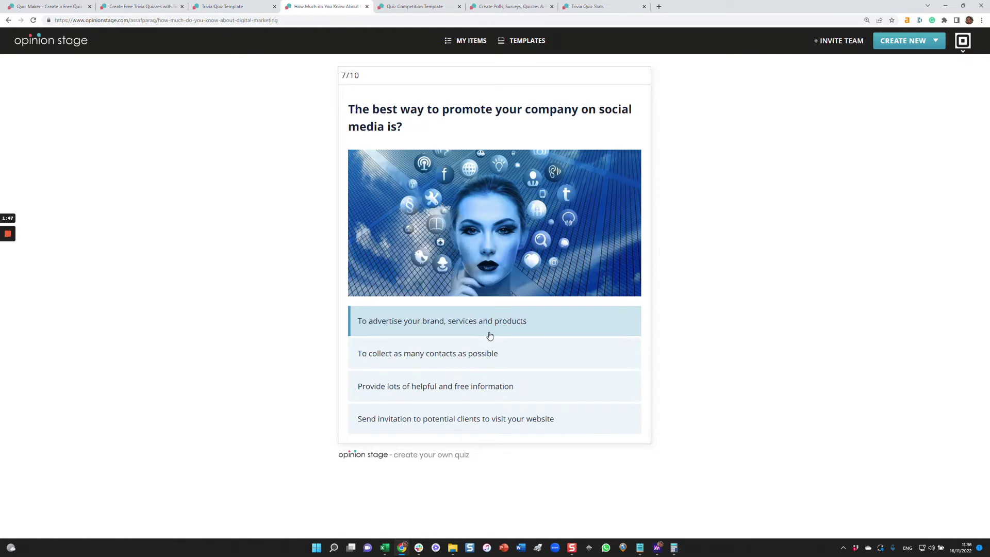
left_click(490, 333)
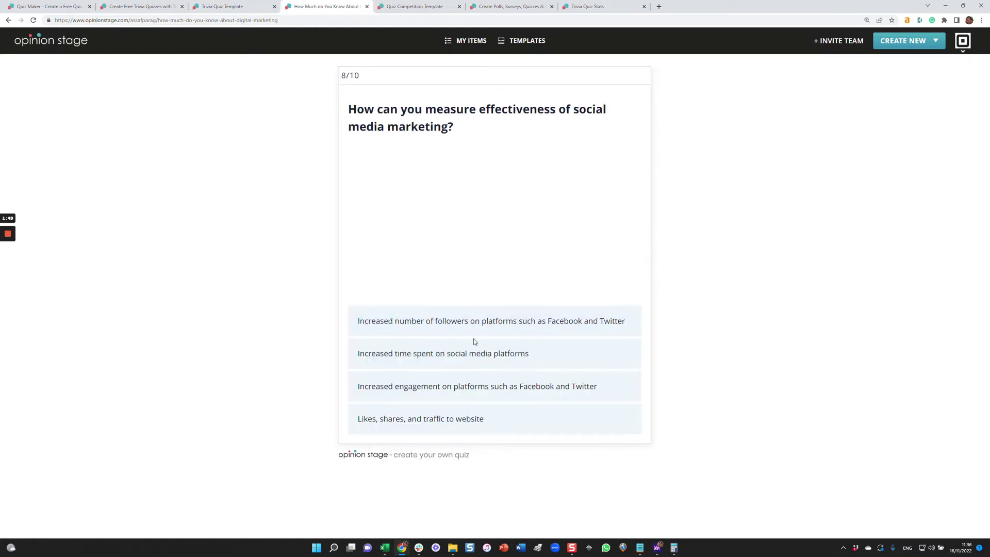
left_click(473, 349)
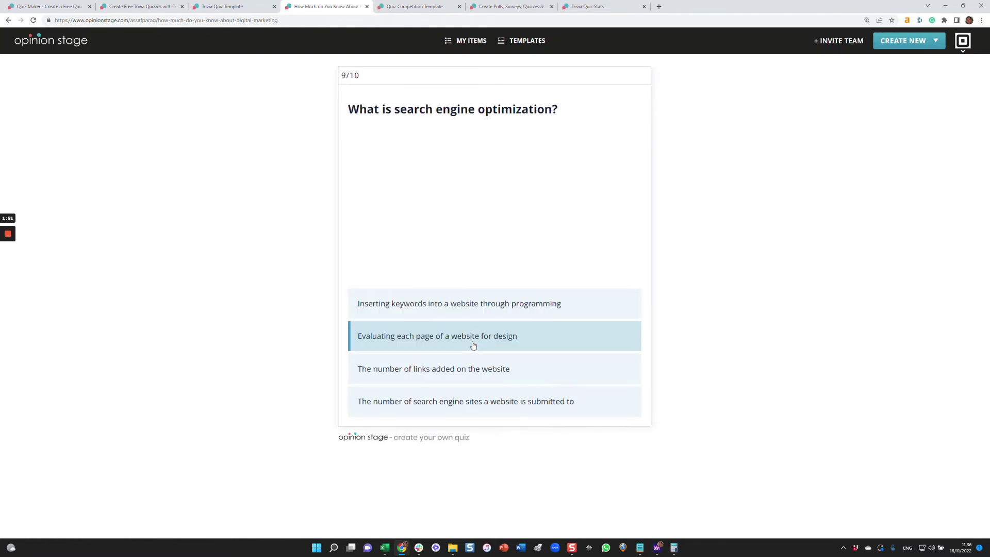
left_click(476, 315)
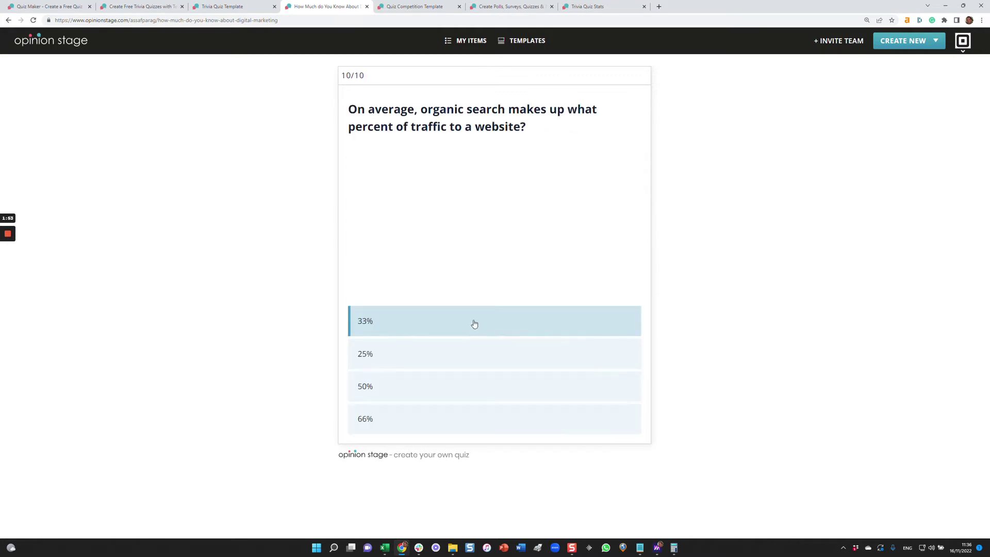
left_click(467, 355)
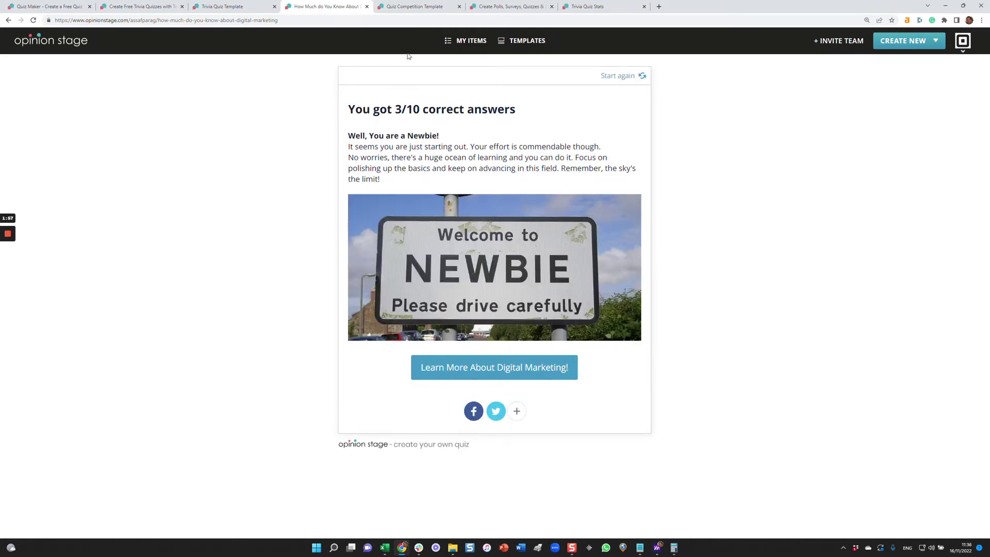
left_click(408, 8)
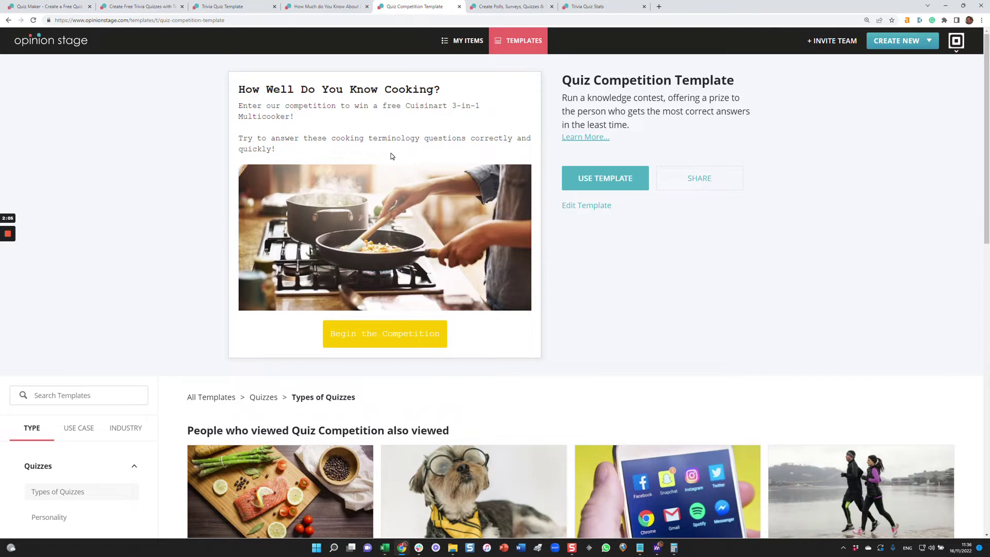
- Begin the cooking competition and answer all ten questions, including Feta cheese, Pepper and Fruitwoods
left_click(385, 333)
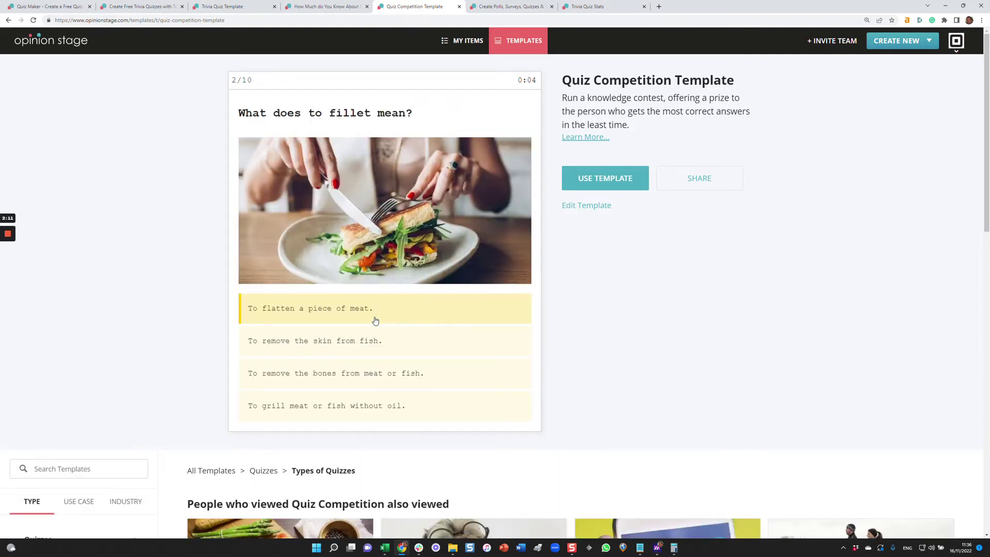
left_click(376, 321)
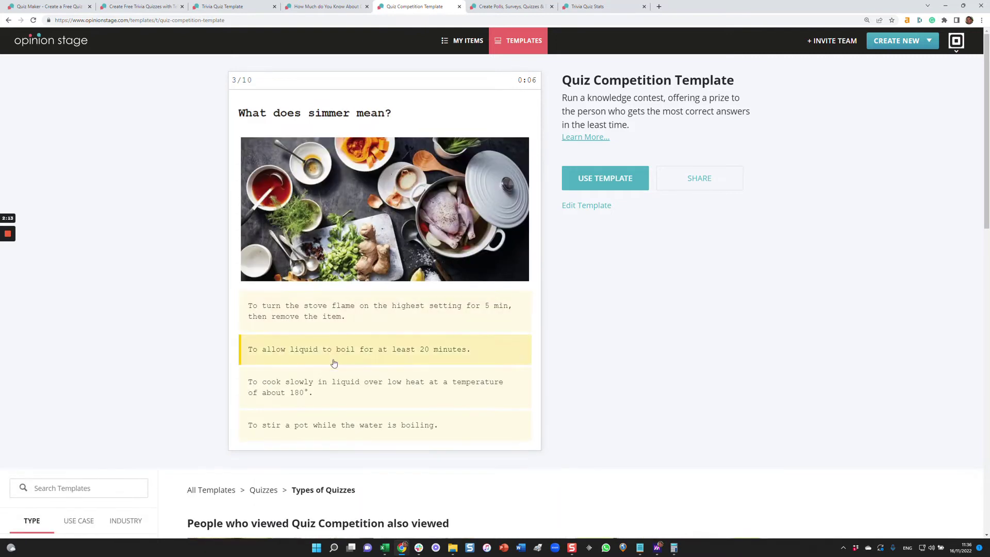
left_click(334, 364)
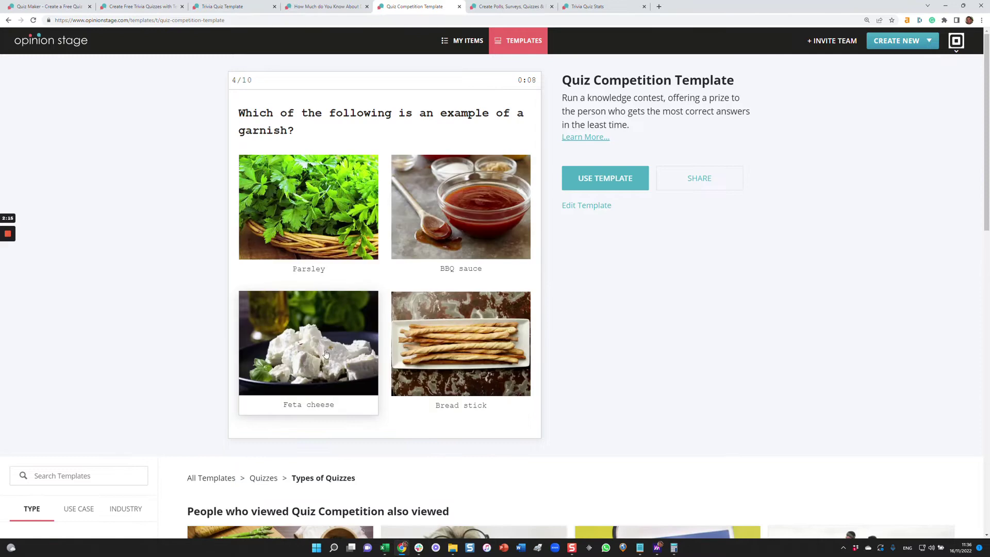
left_click(315, 335)
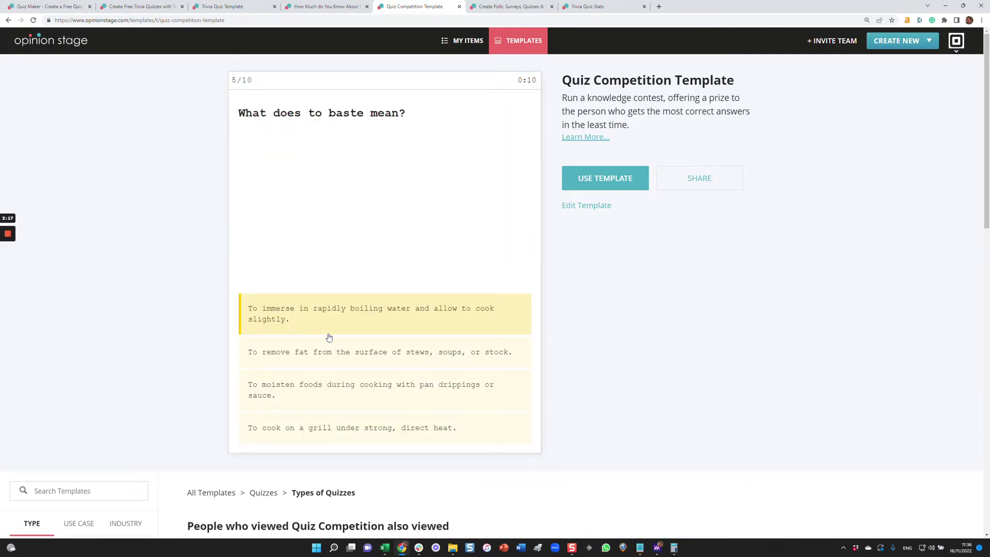
left_click(367, 330)
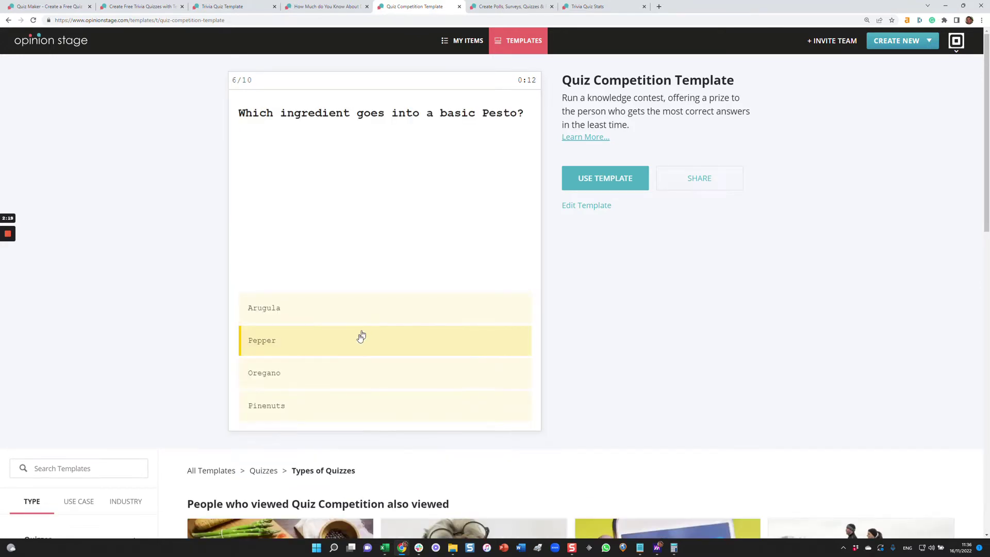
left_click(348, 349)
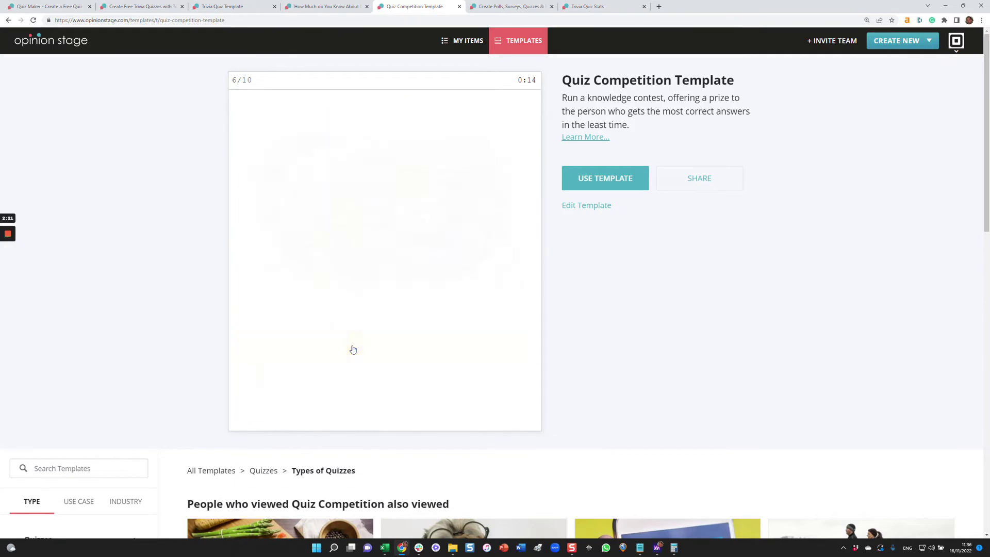
left_click(349, 352)
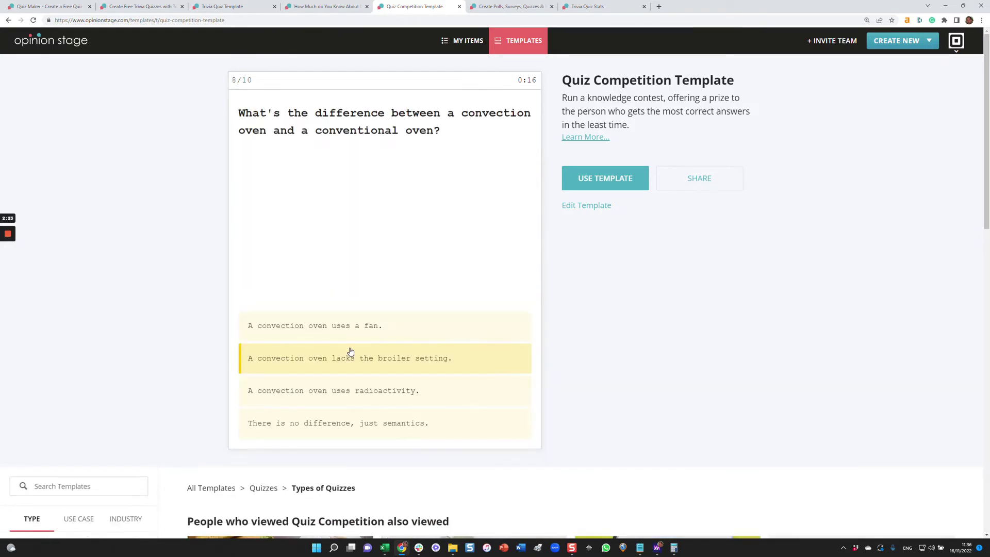
left_click(350, 352)
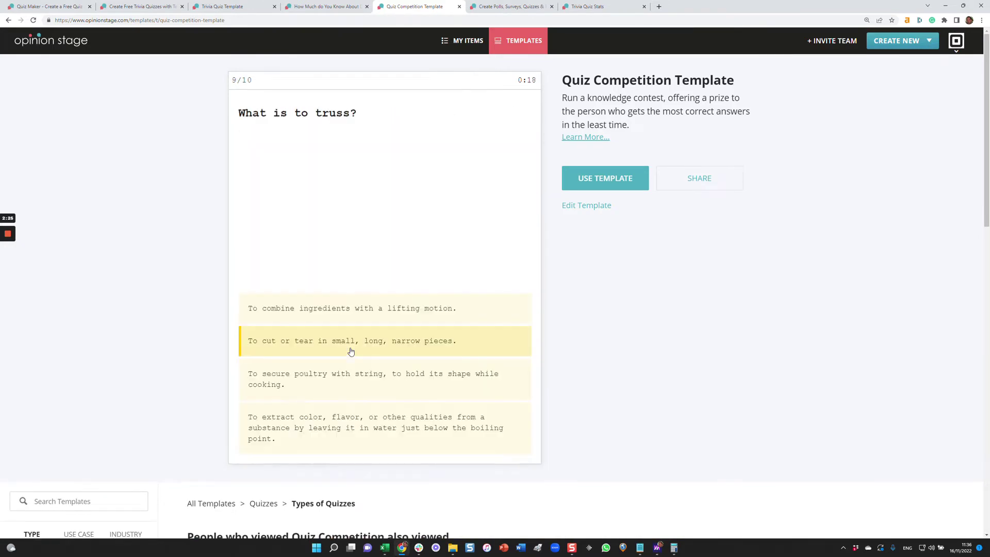
left_click(351, 351)
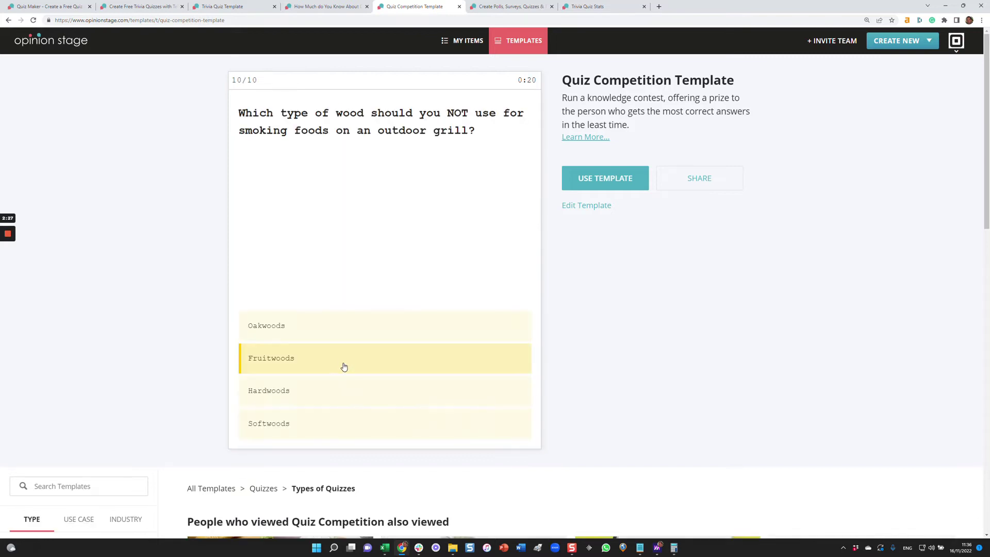
left_click(344, 366)
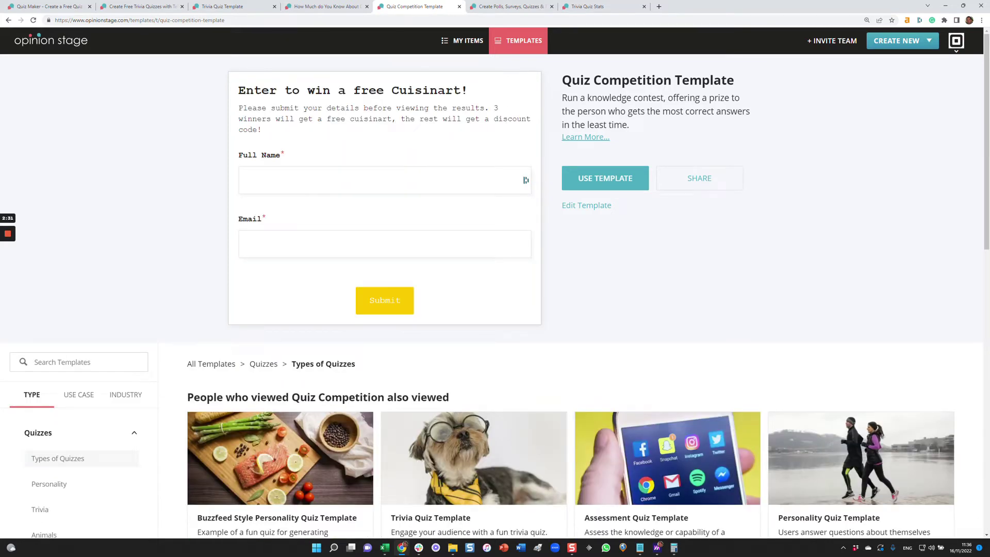
- Enter the entrant's full name and e-mail address in the prize form and submit it
left_click(302, 177)
type("My na")
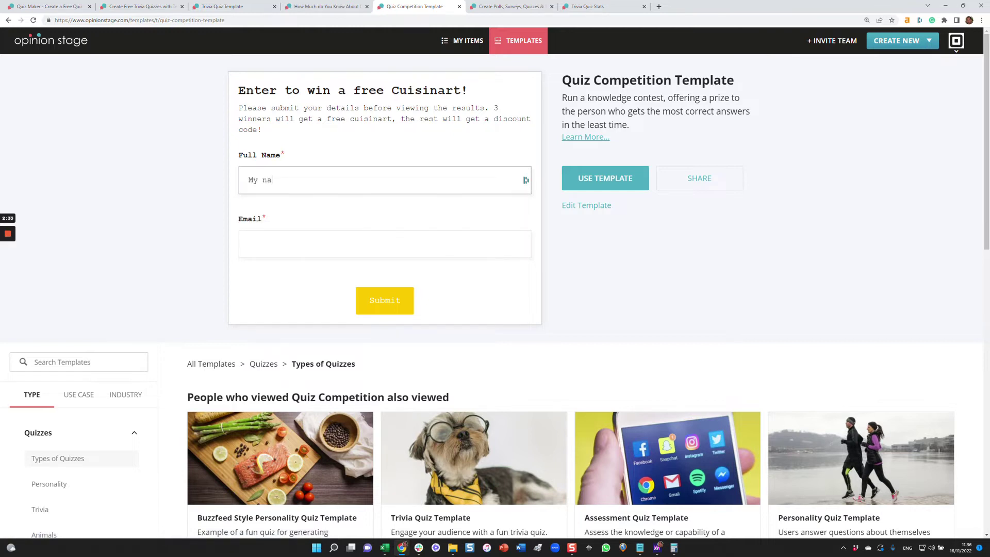
type("me")
key("Tab")
type("myname@")
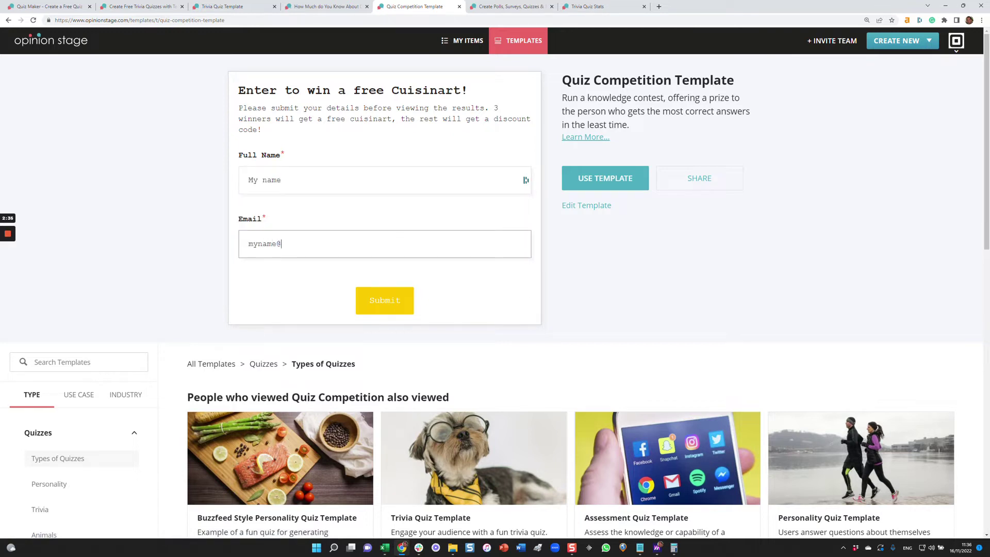
type("gmail.com")
left_click(378, 298)
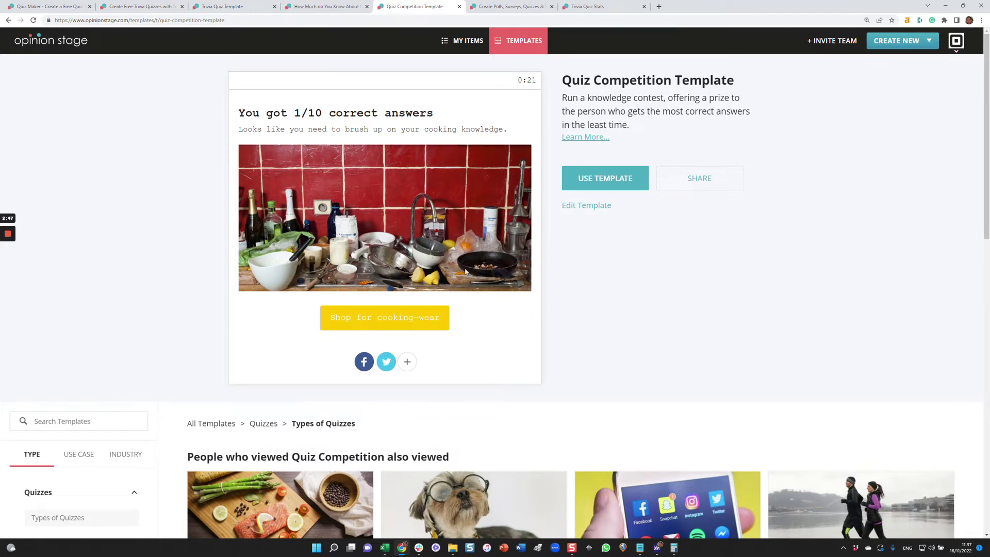
scroll(437, 205, "down", 3)
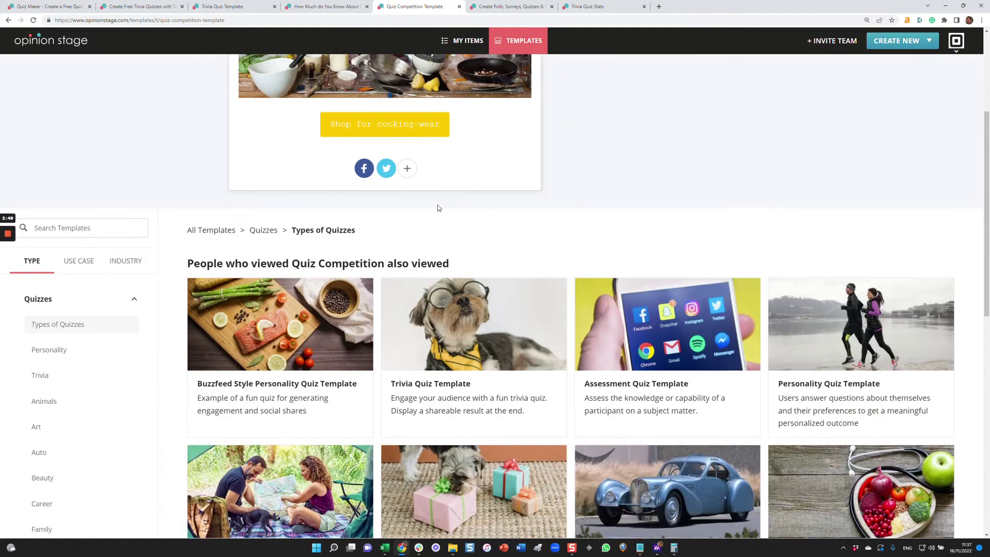
- Create and publish a quiz from the Trivia Quiz Template, then remove its dog cover image
left_click(463, 310)
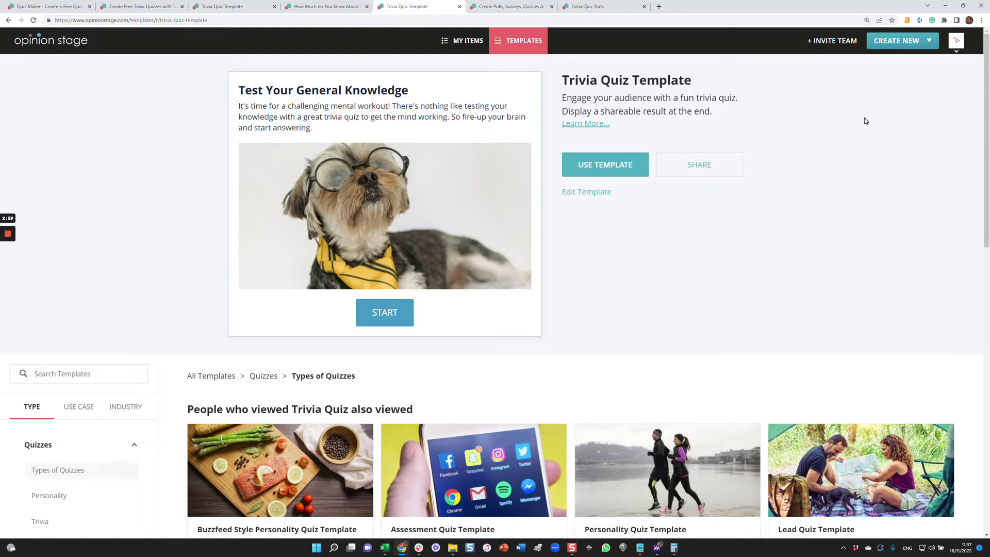
left_click(602, 169)
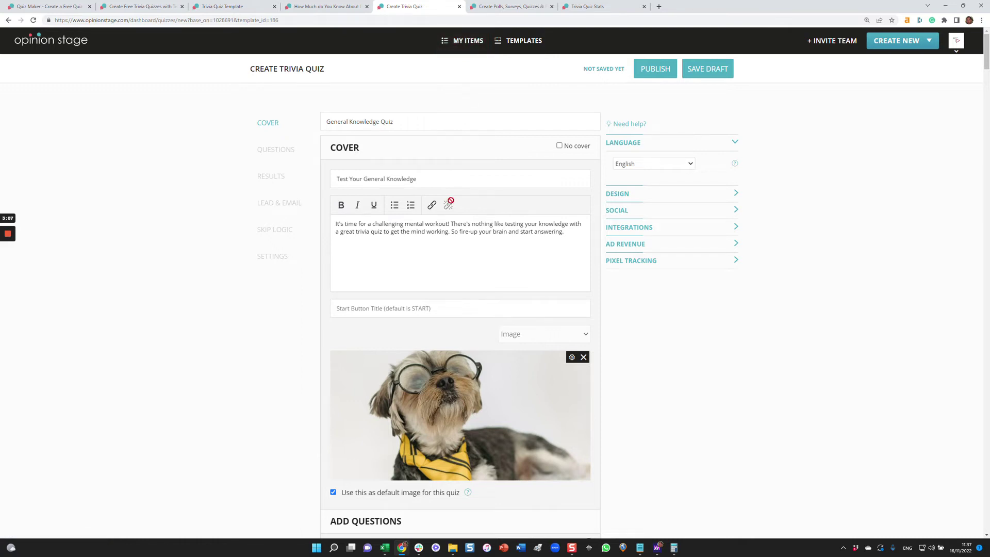
left_click(652, 64)
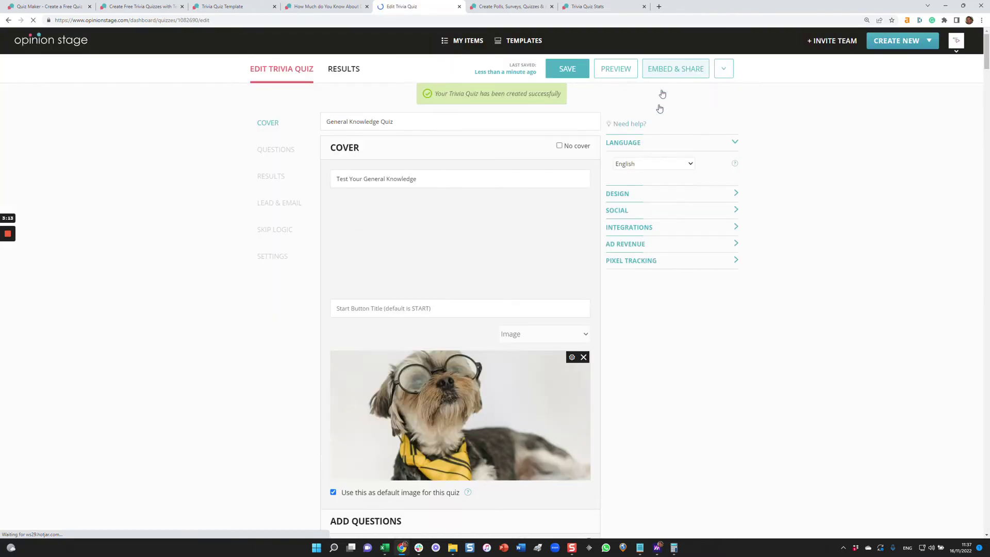
left_click(584, 357)
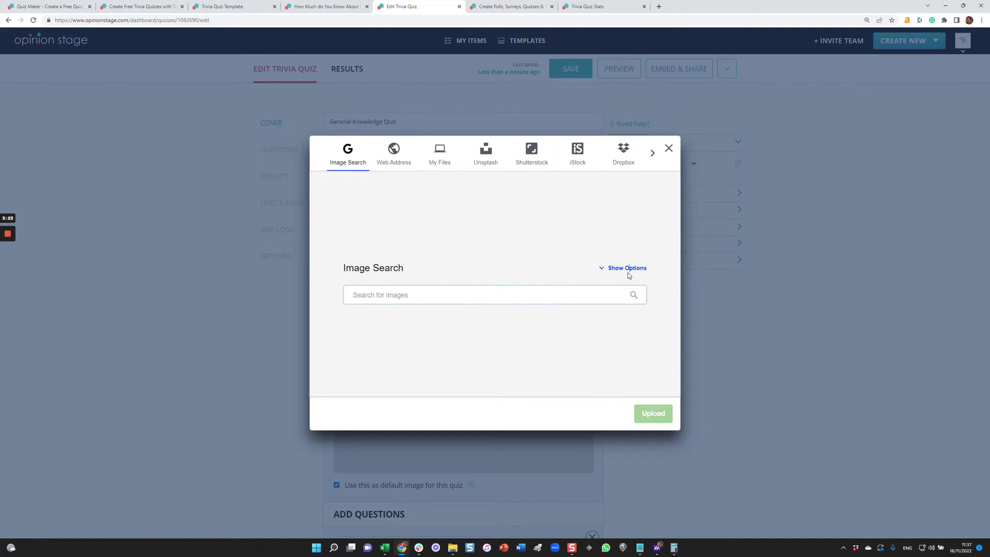
- Search freely modifiable commercial-use images for 'general knowledge'
left_click(626, 273)
left_click(617, 280)
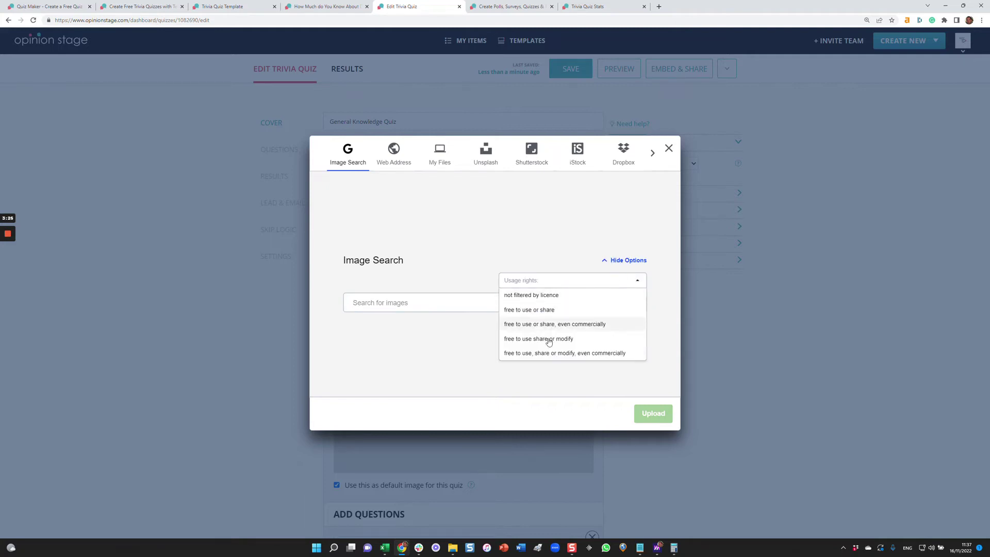
left_click(547, 354)
left_click(355, 303)
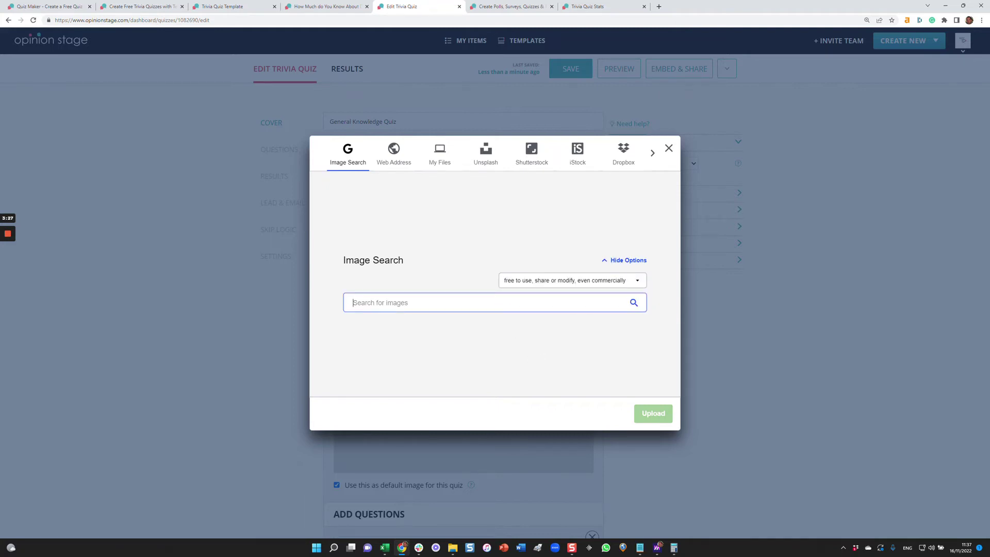
type("general knowledge")
key("Return")
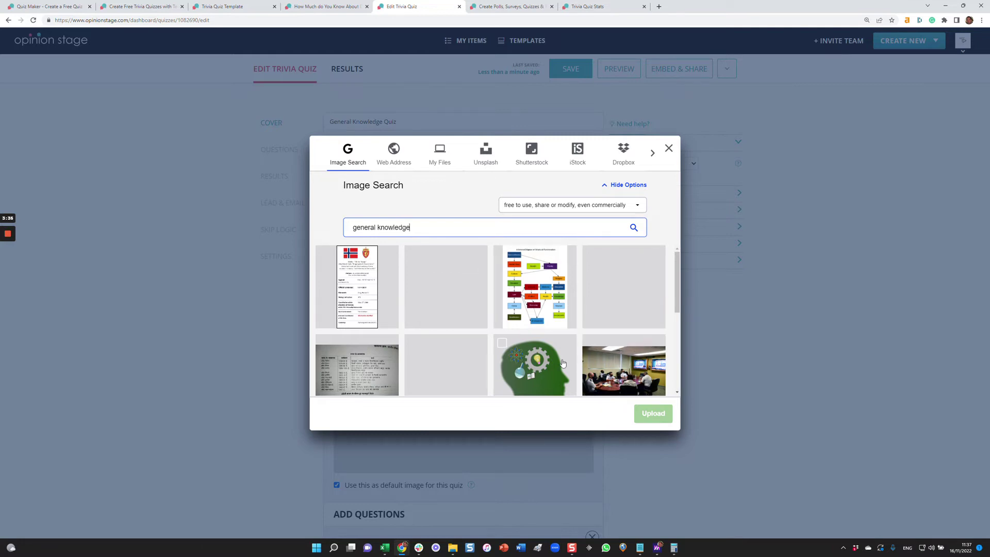
scroll(563, 364, "down", 5)
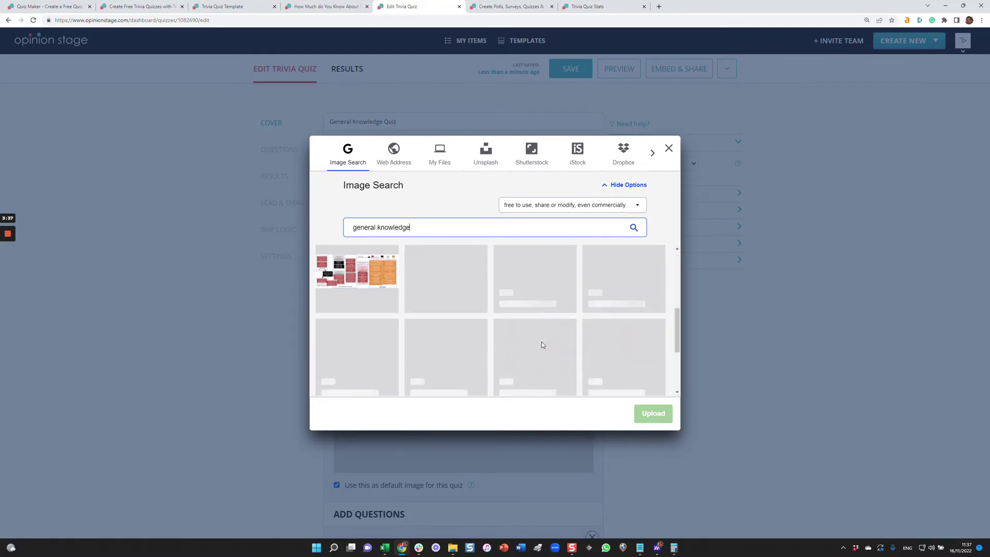
scroll(541, 341, "up", 2)
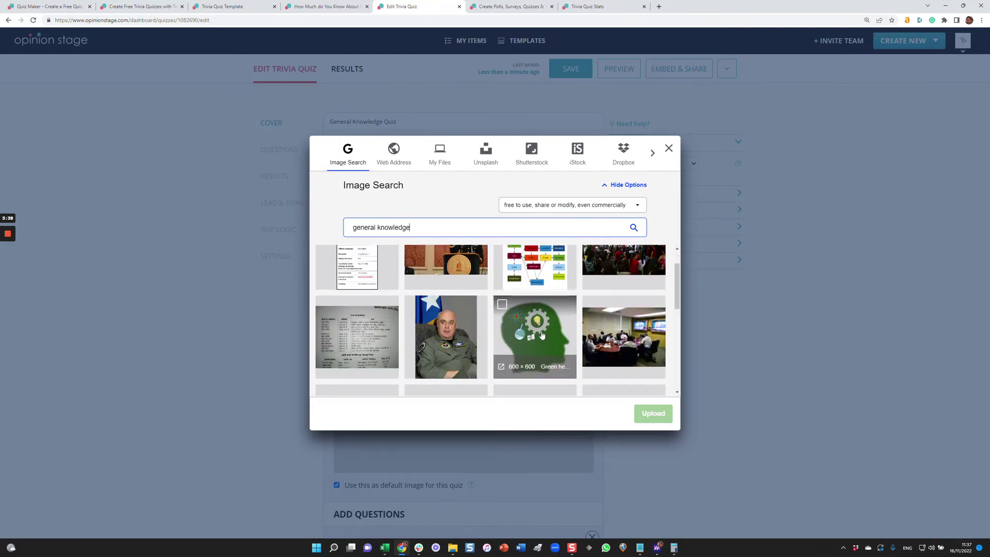
- Crop the green head image upward, set it as the cover and save the quiz
left_click(541, 336)
left_click(650, 413)
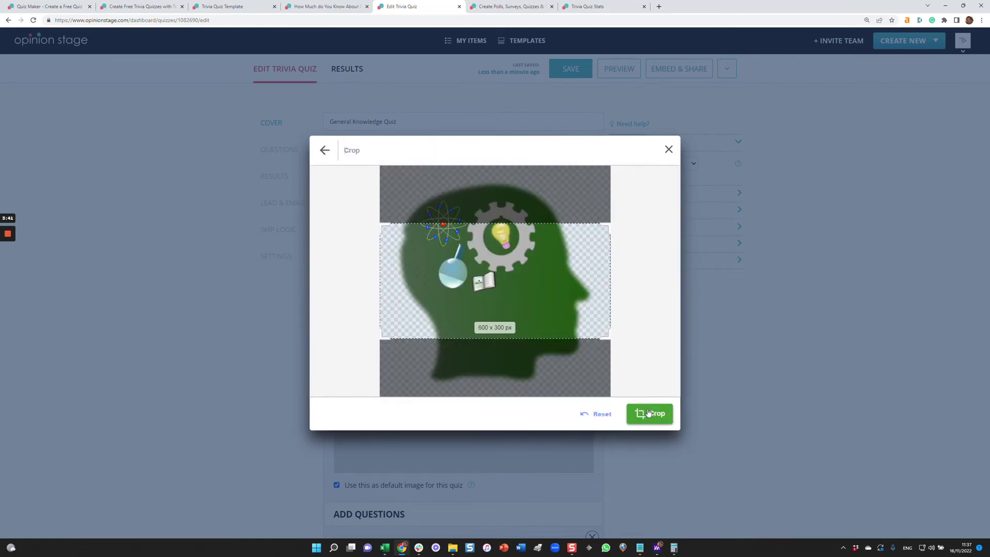
left_click_drag(576, 297, 574, 262)
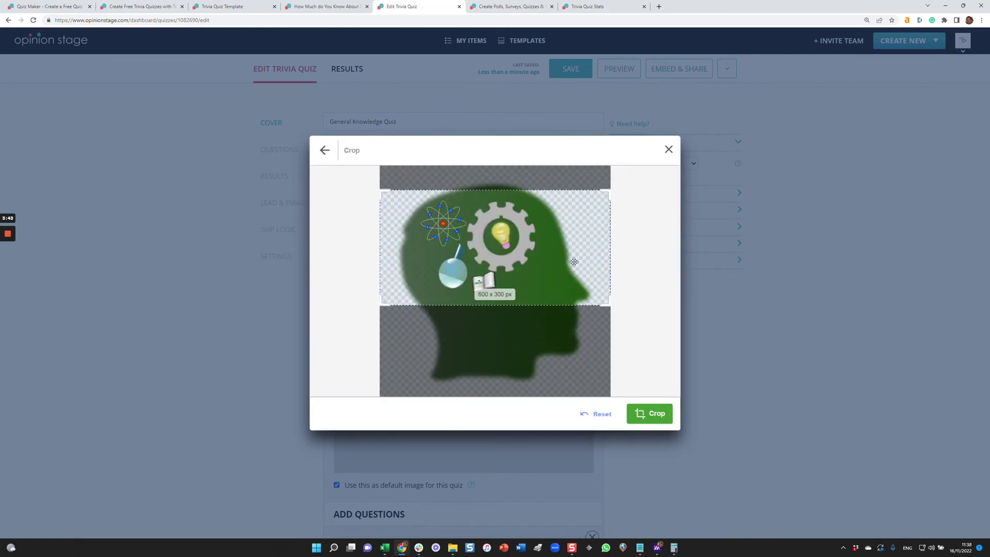
left_click(654, 413)
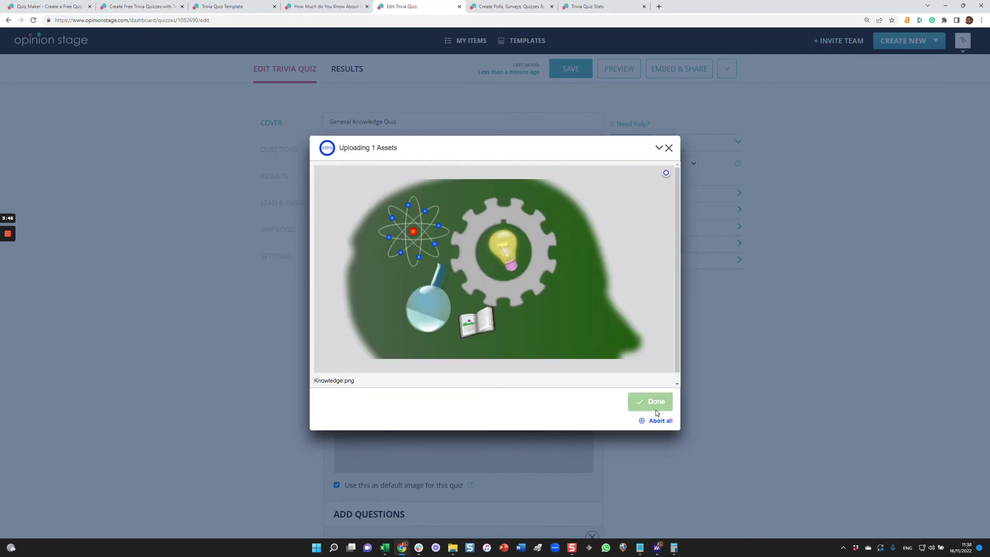
left_click(656, 410)
left_click(567, 68)
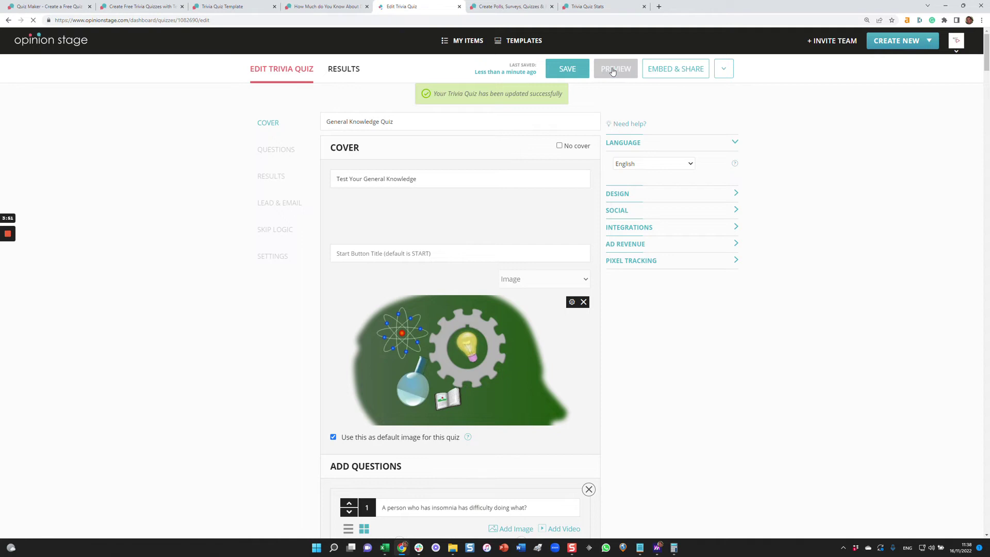
left_click(612, 72)
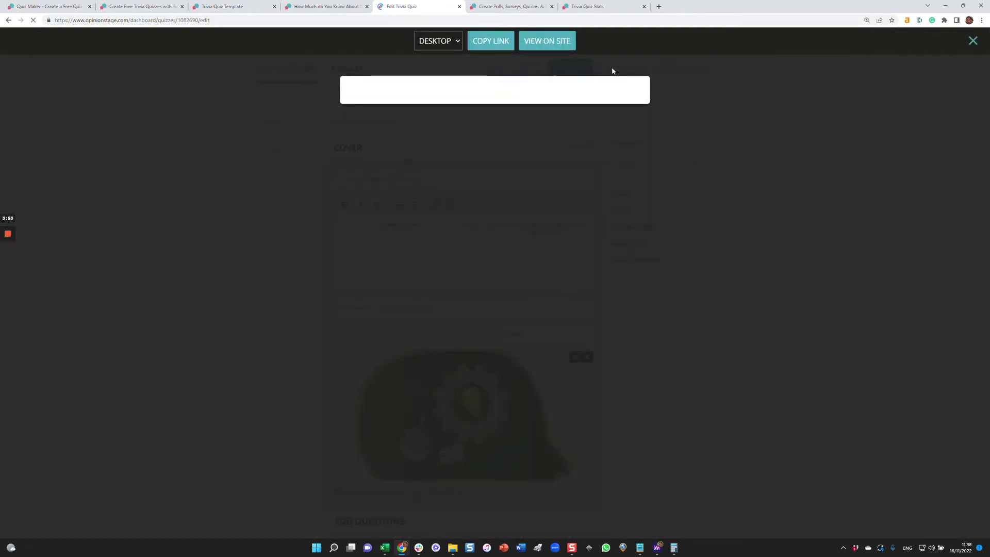
left_click(487, 317)
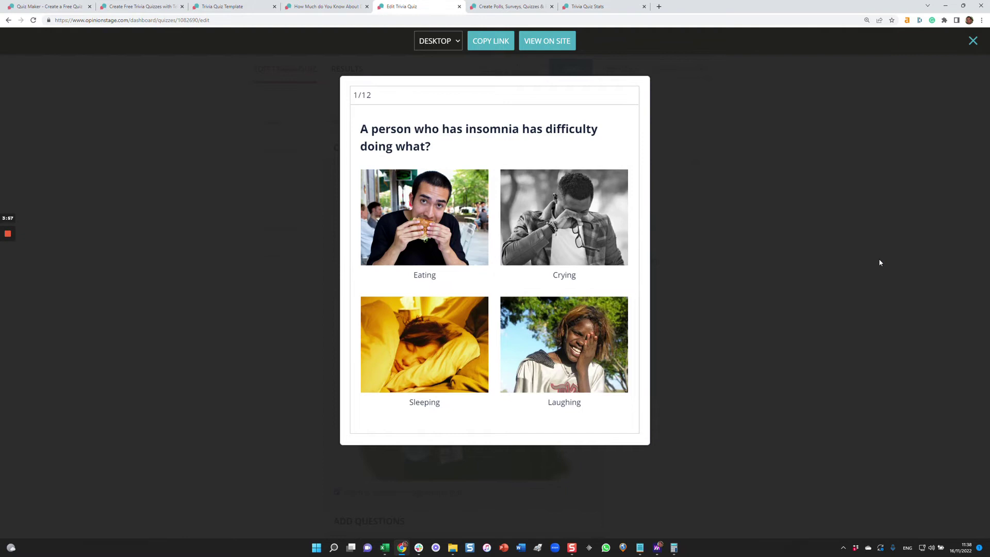
left_click(879, 259)
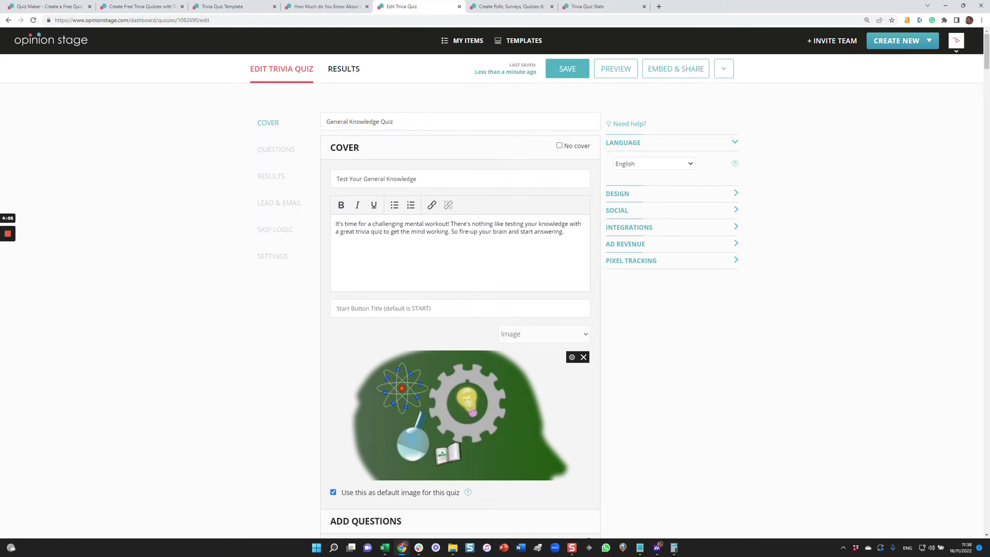
scroll(478, 384, "down", 4)
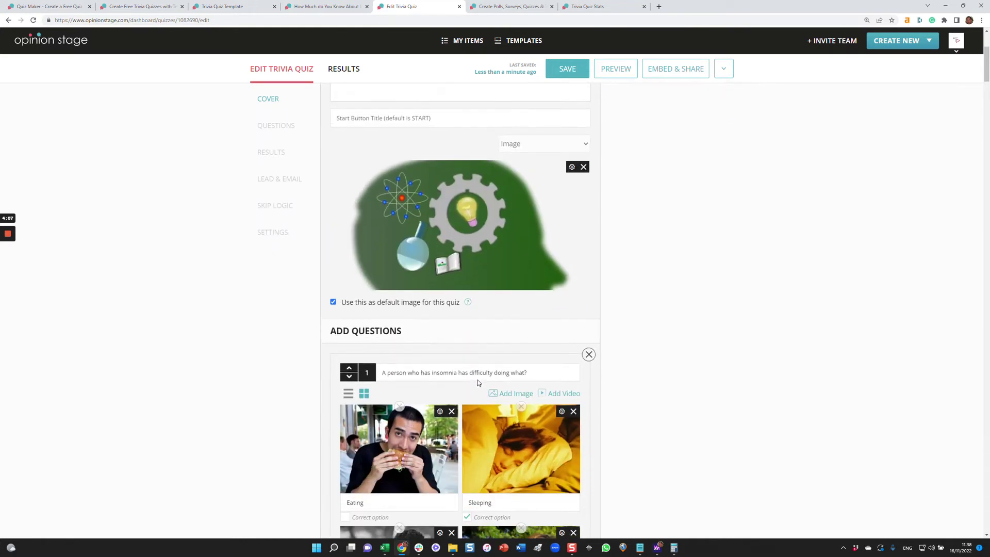
scroll(419, 333, "down", 2)
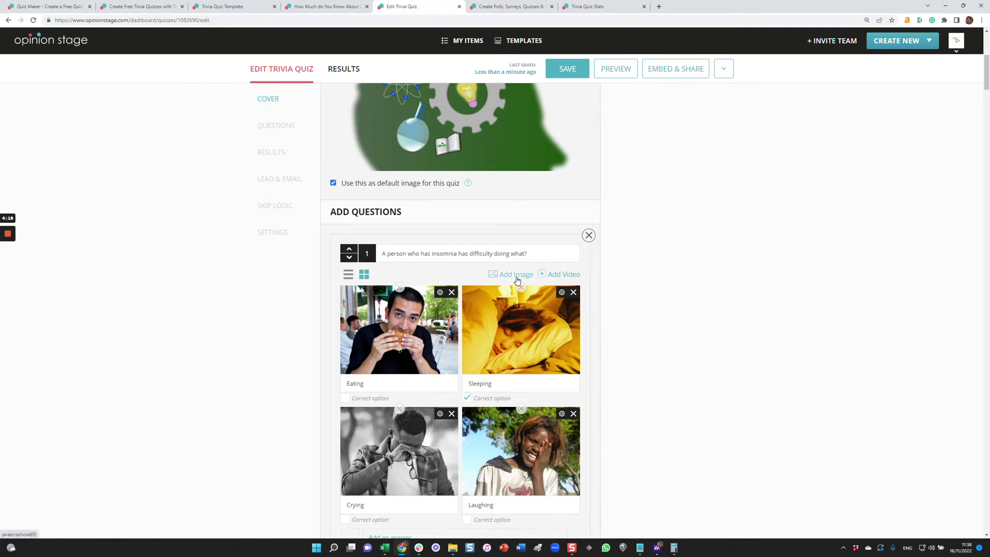
scroll(359, 233, "down", 2)
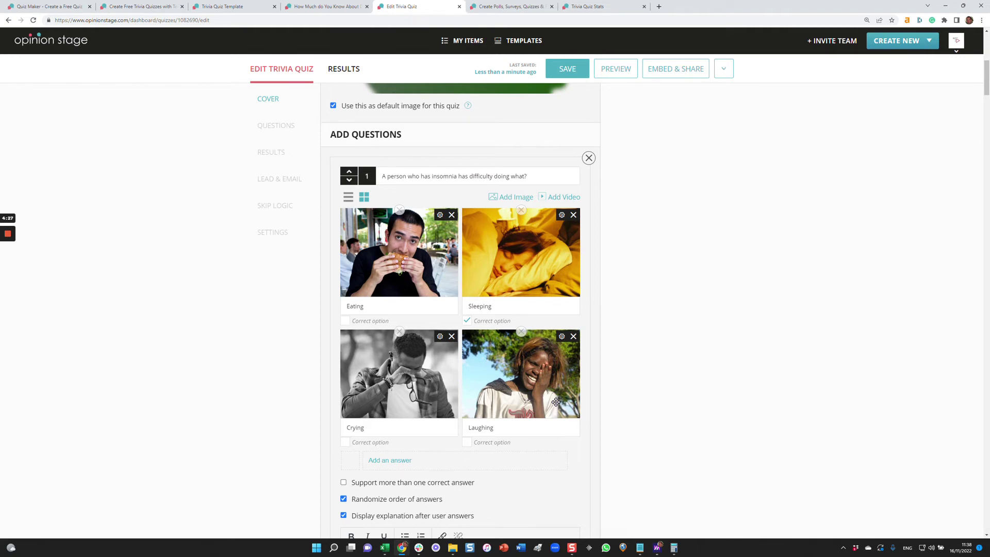
scroll(587, 426, "down", 1)
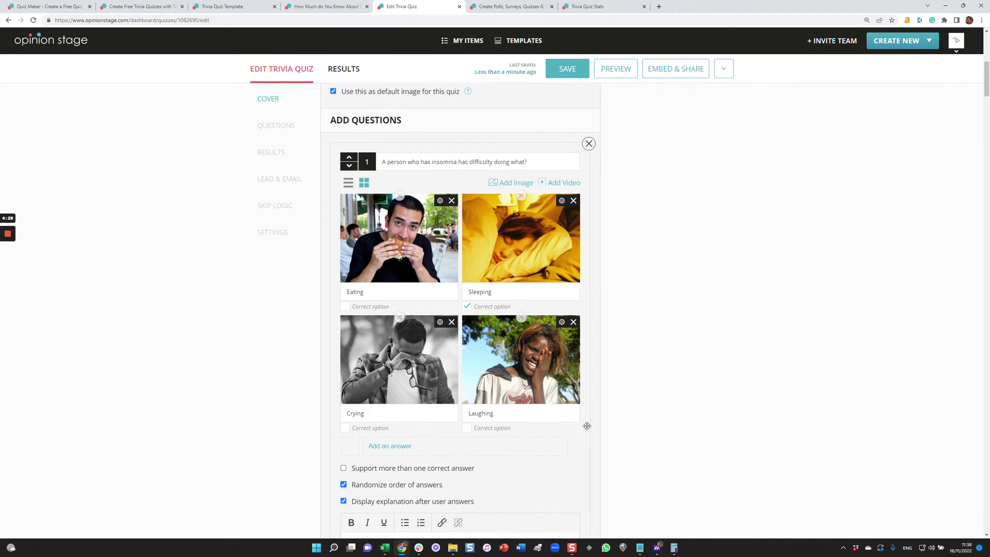
scroll(587, 426, "down", 3)
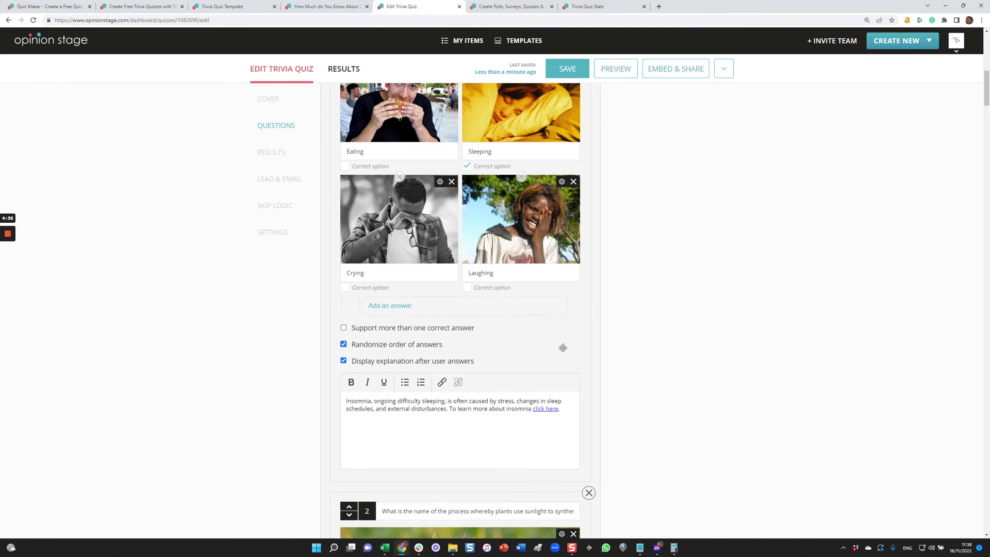
scroll(561, 348, "down", 18)
scroll(574, 364, "down", 20)
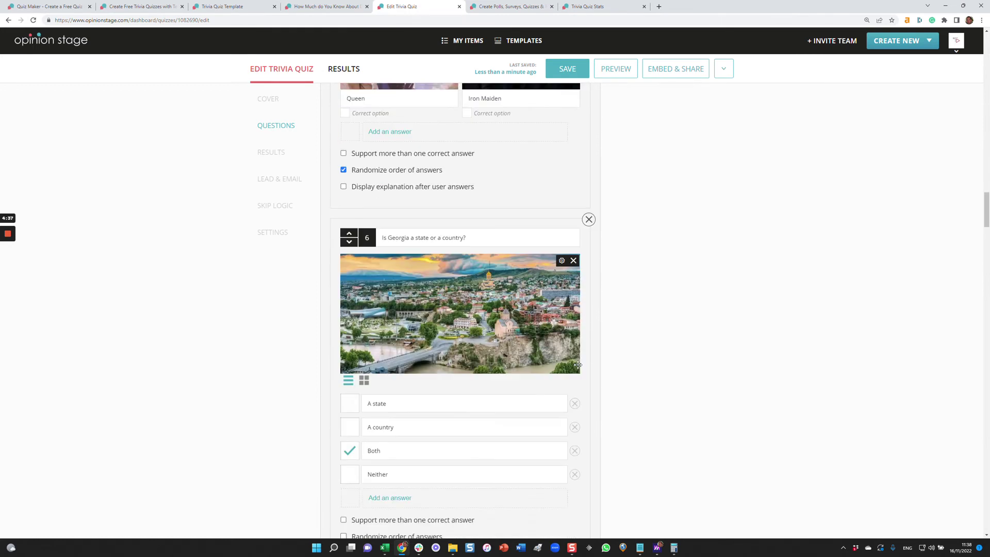
scroll(580, 370, "down", 20)
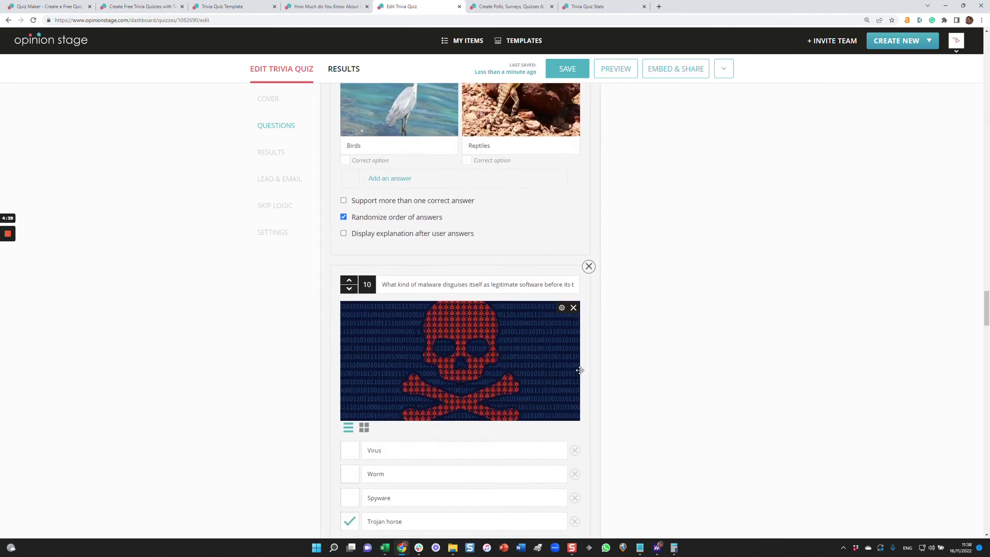
scroll(580, 370, "down", 12)
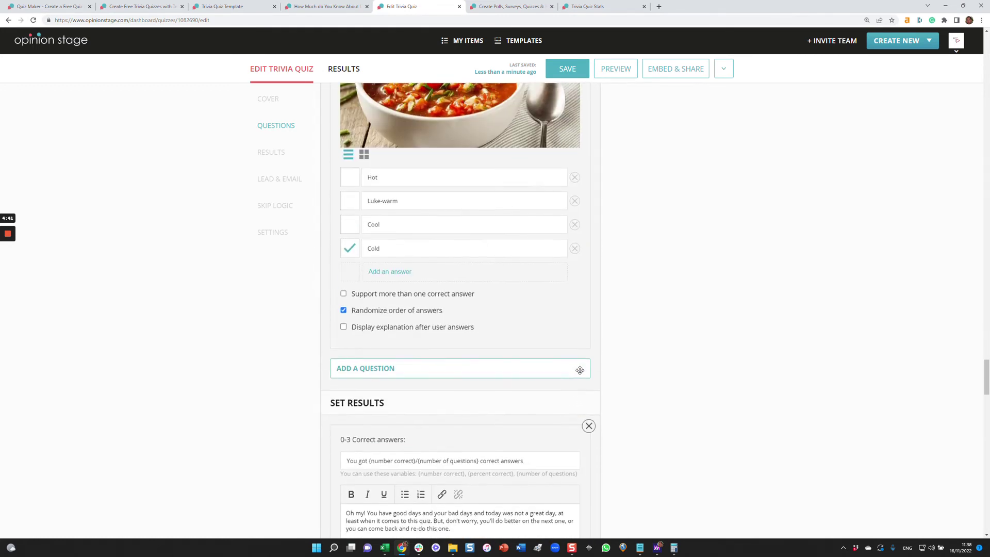
scroll(580, 374, "down", 4)
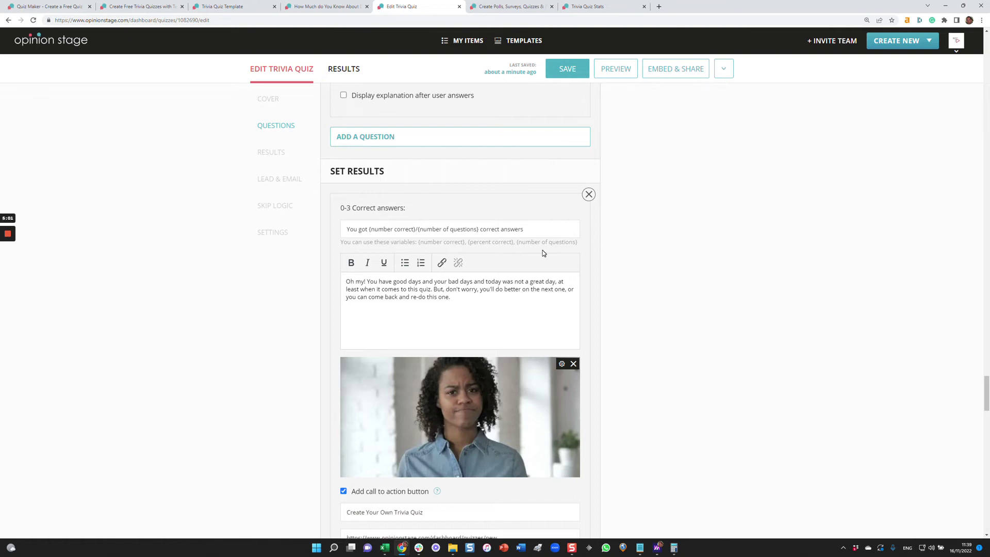
scroll(531, 341, "down", 5)
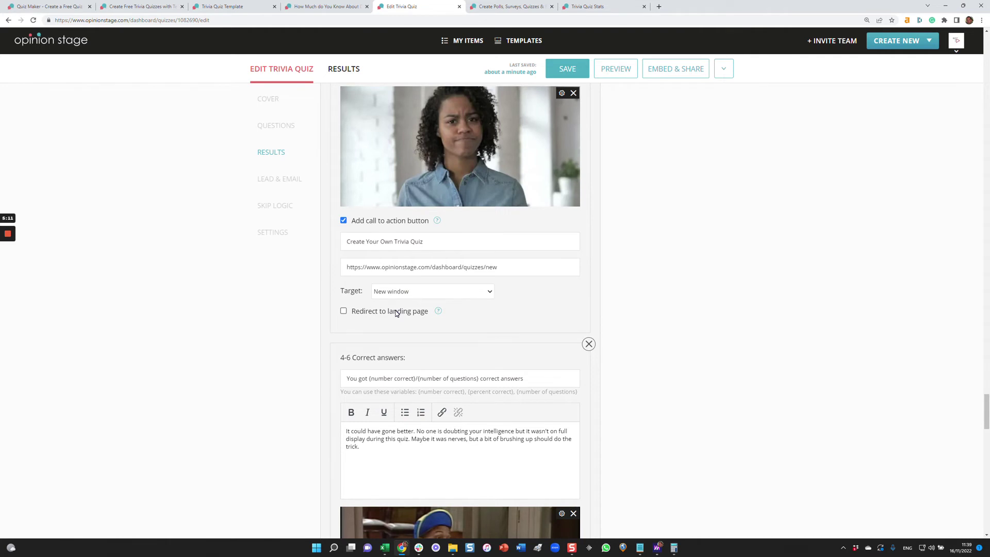
scroll(417, 330, "up", 3)
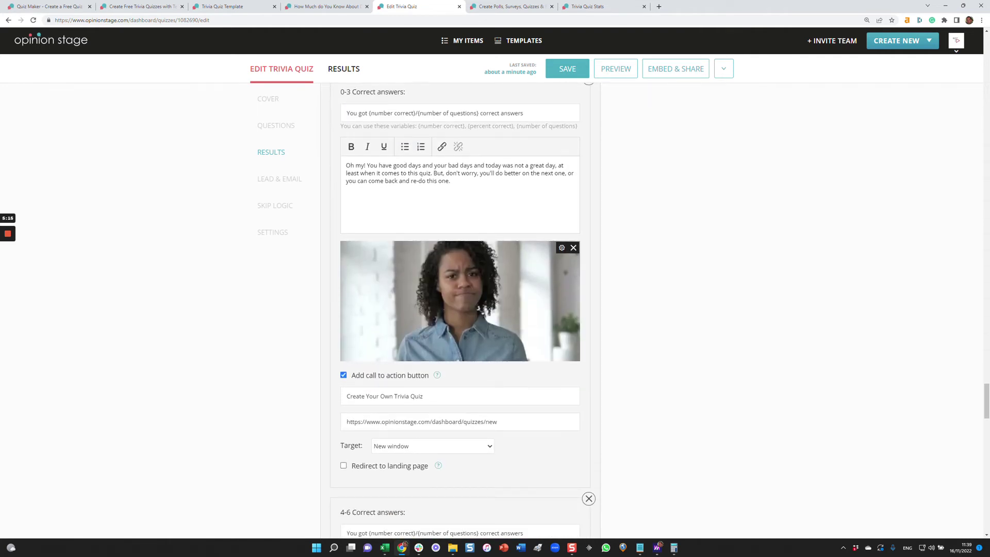
scroll(456, 419, "down", 1)
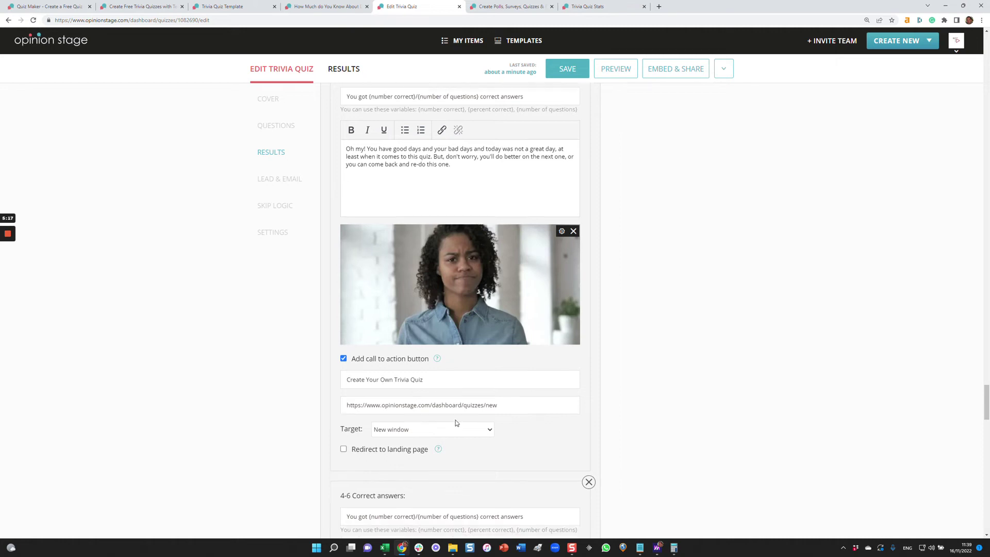
scroll(456, 419, "down", 5)
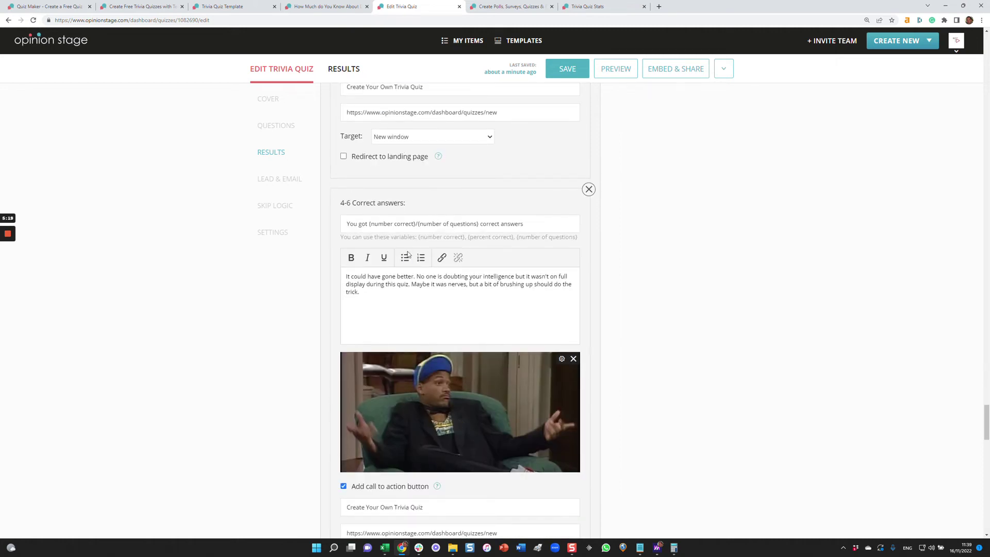
scroll(407, 432, "down", 8)
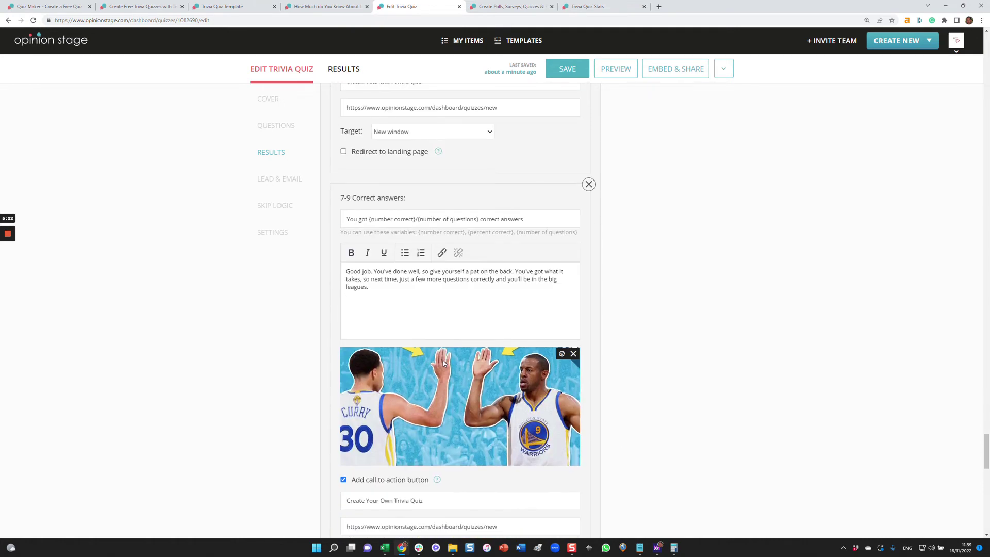
scroll(443, 362, "down", 8)
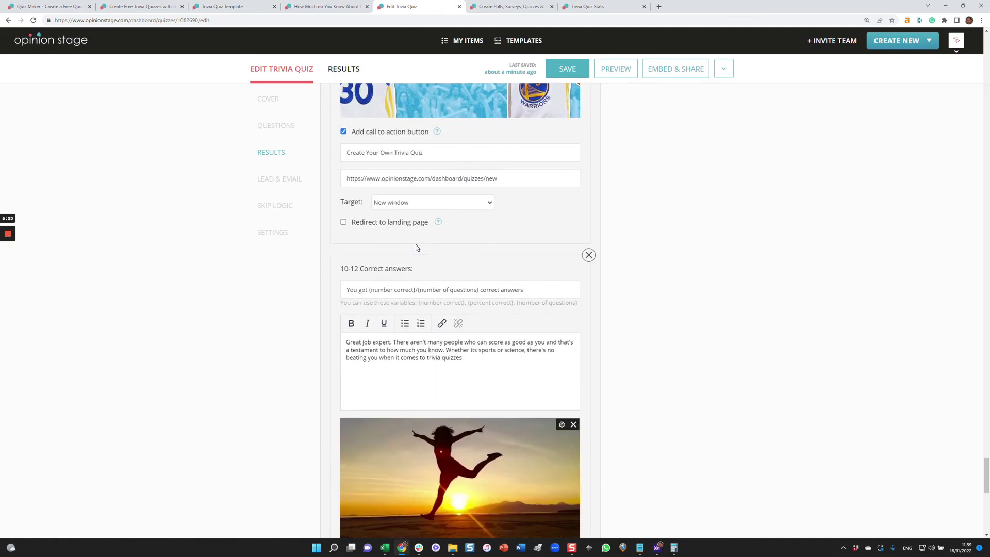
scroll(437, 435, "down", 2)
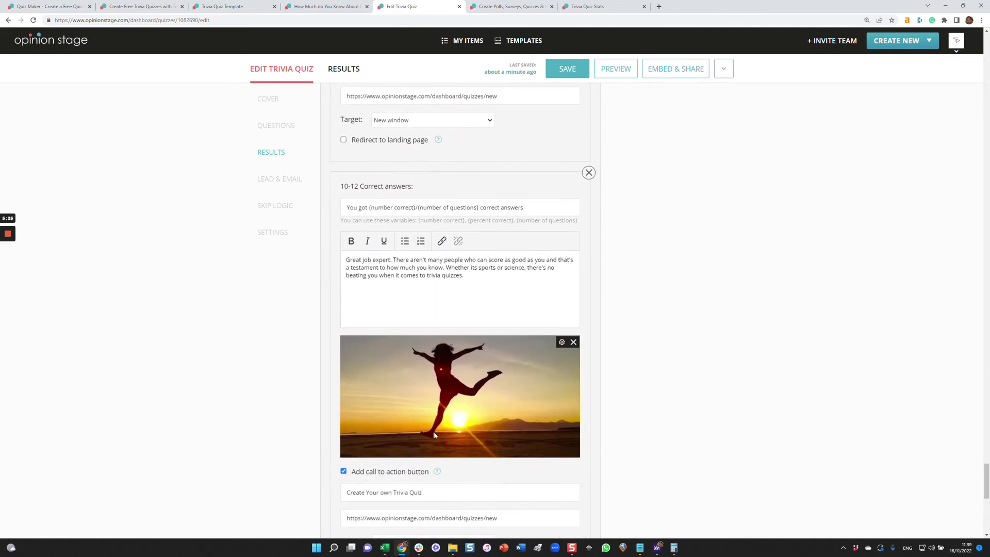
scroll(437, 435, "down", 3)
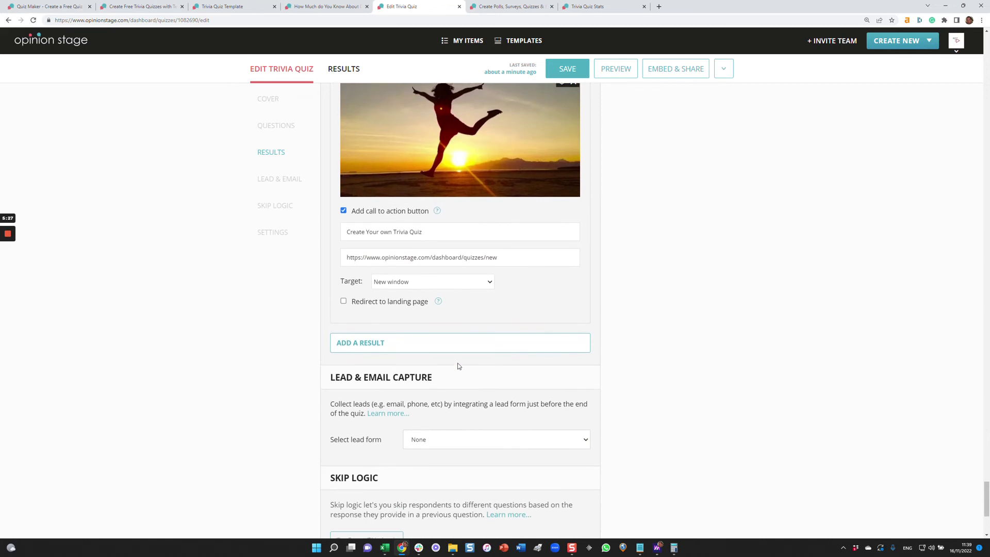
scroll(392, 289, "down", 1)
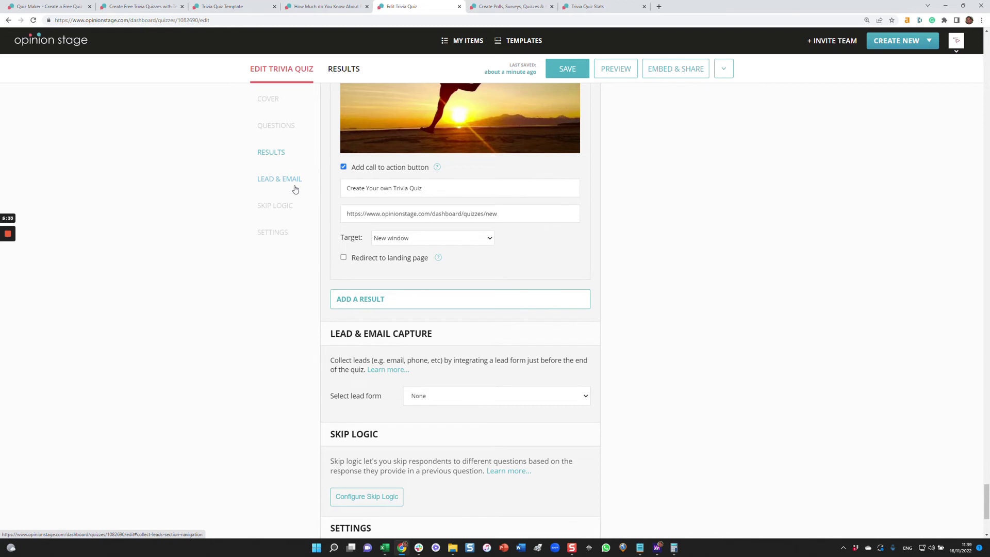
- Select lead form 'Form 30 Mar 2022 01:48' and return to the Edit Trivia Quiz tab
left_click(447, 401)
left_click(473, 268)
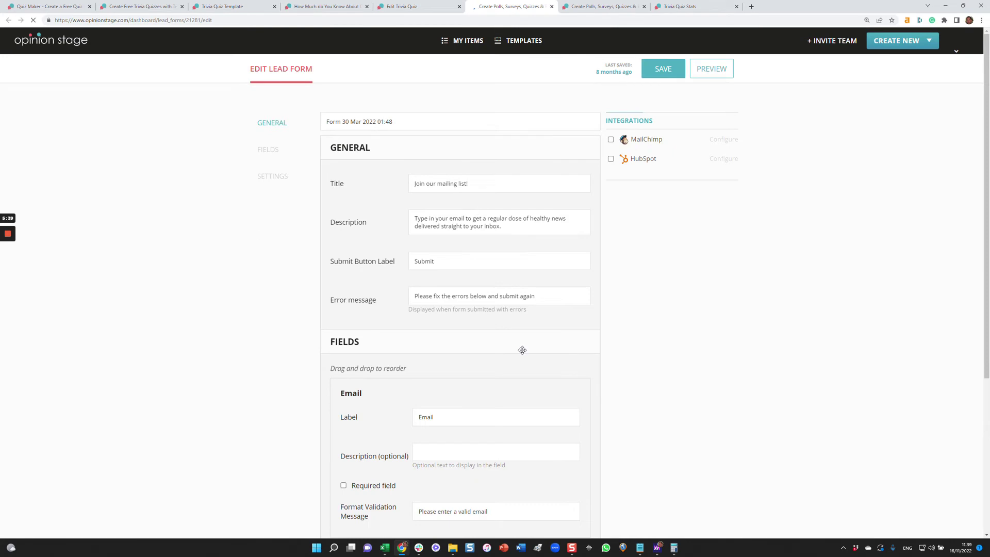
left_click(402, 6)
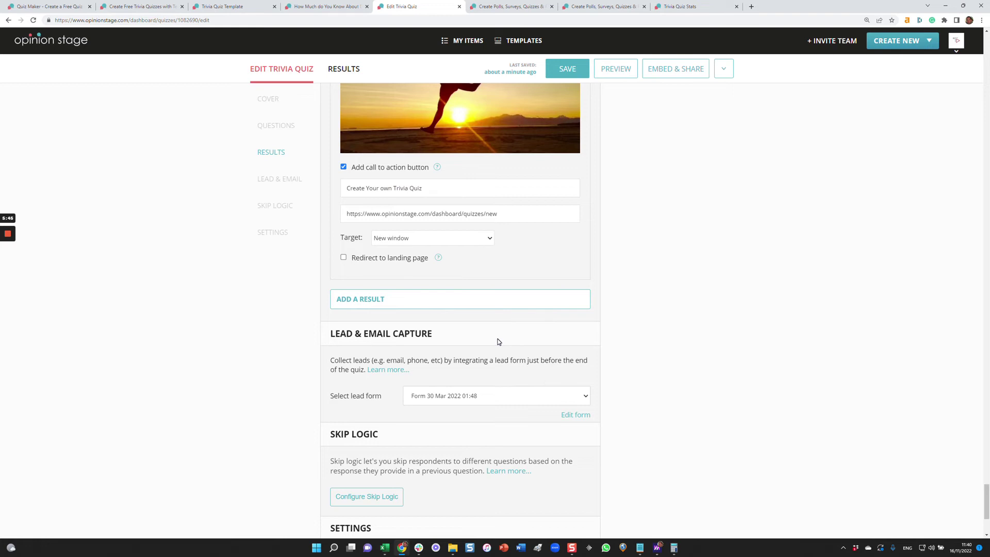
scroll(647, 343, "down", 2)
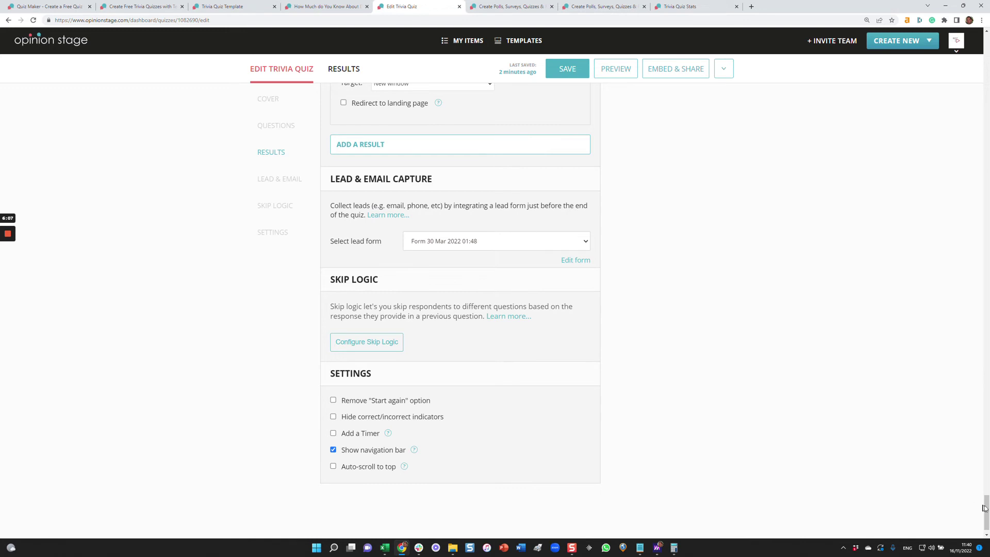
left_click_drag(984, 508, 940, 41)
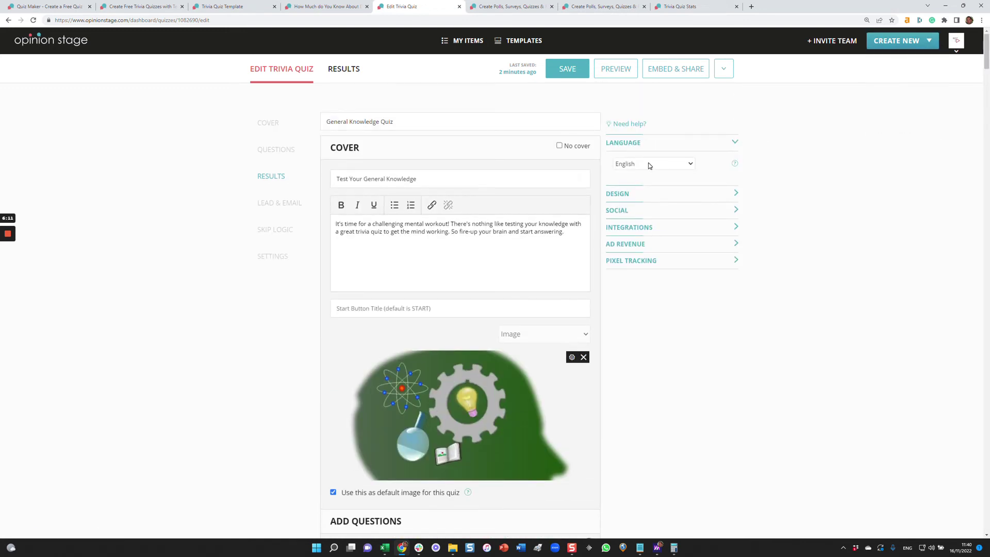
- Expand the Design and Social settings sections, then collapse Social again
left_click(736, 193)
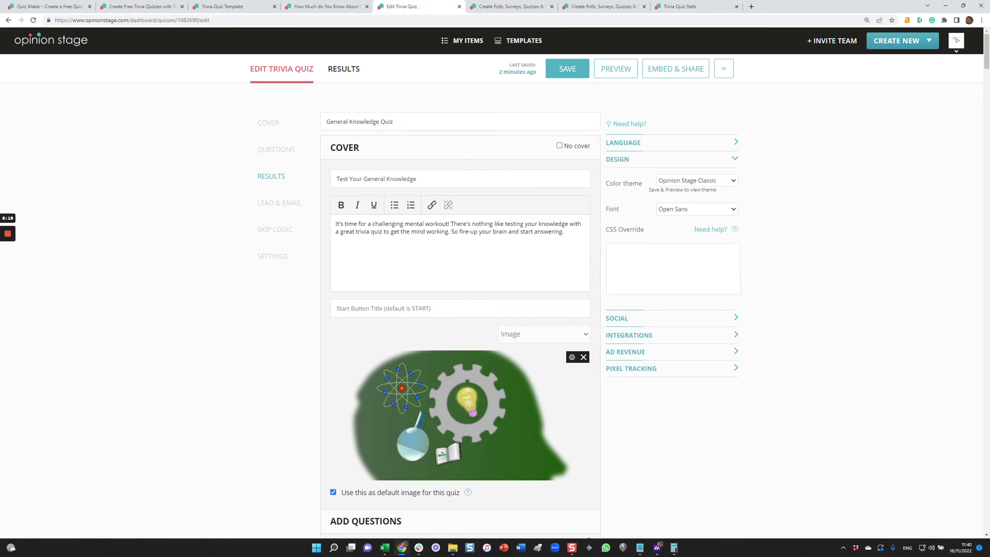
left_click(669, 317)
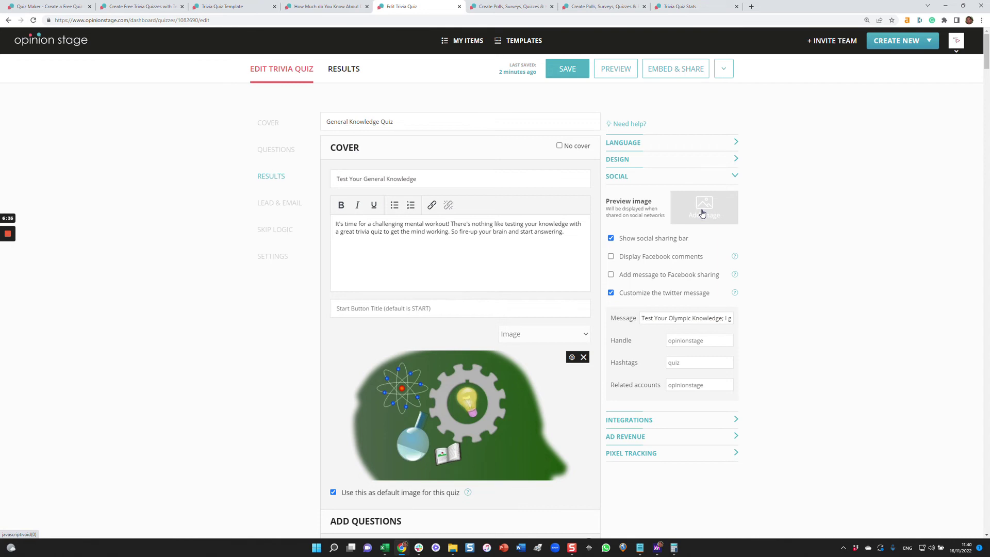
left_click(657, 178)
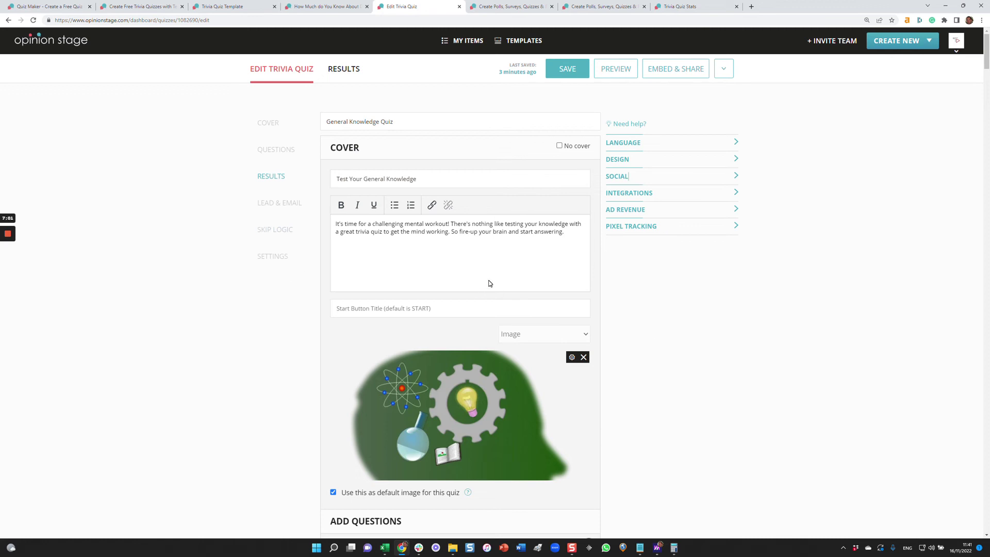
- View the quiz's live page from Embed & Share, then check the WordPress, iframe and Script embed codes
left_click(670, 73)
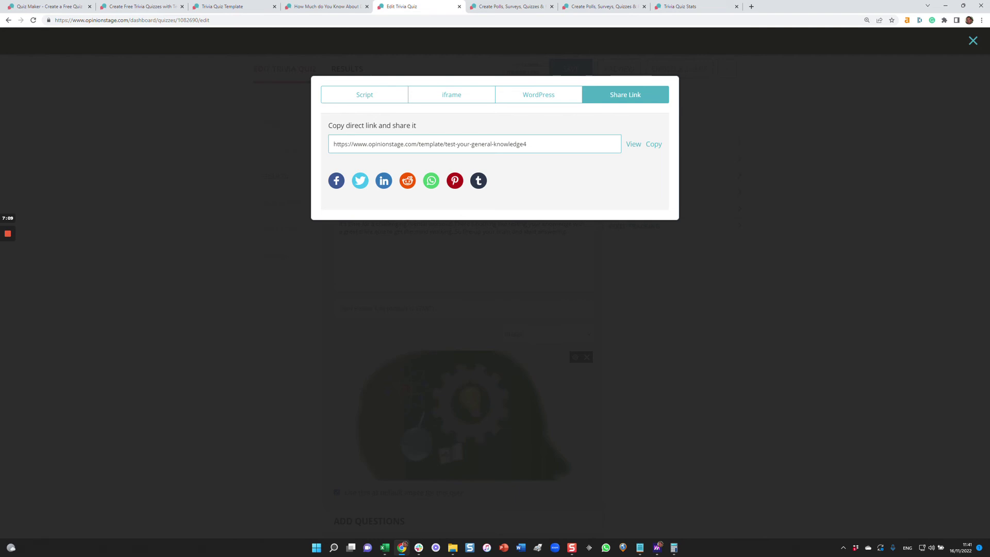
left_click(632, 145)
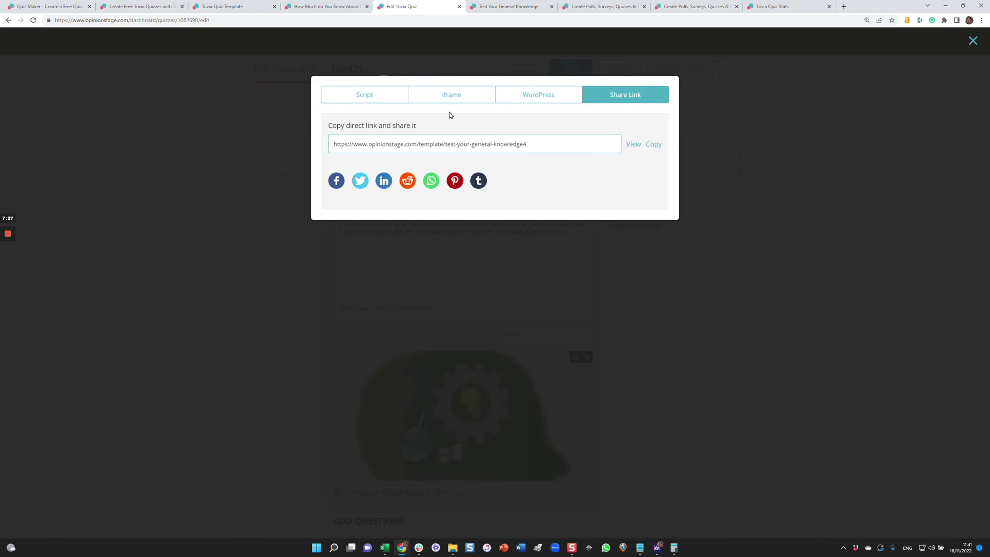
left_click(533, 100)
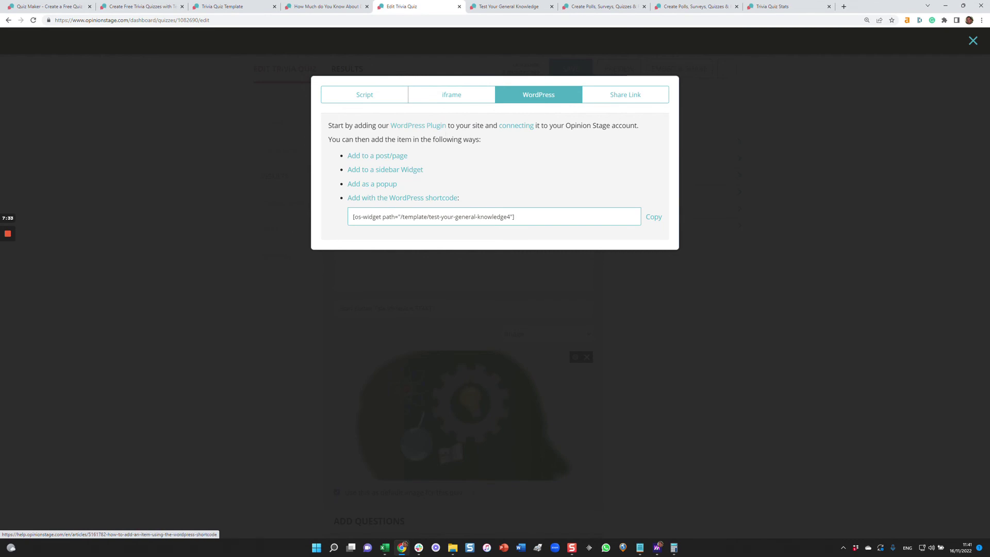
left_click(459, 105)
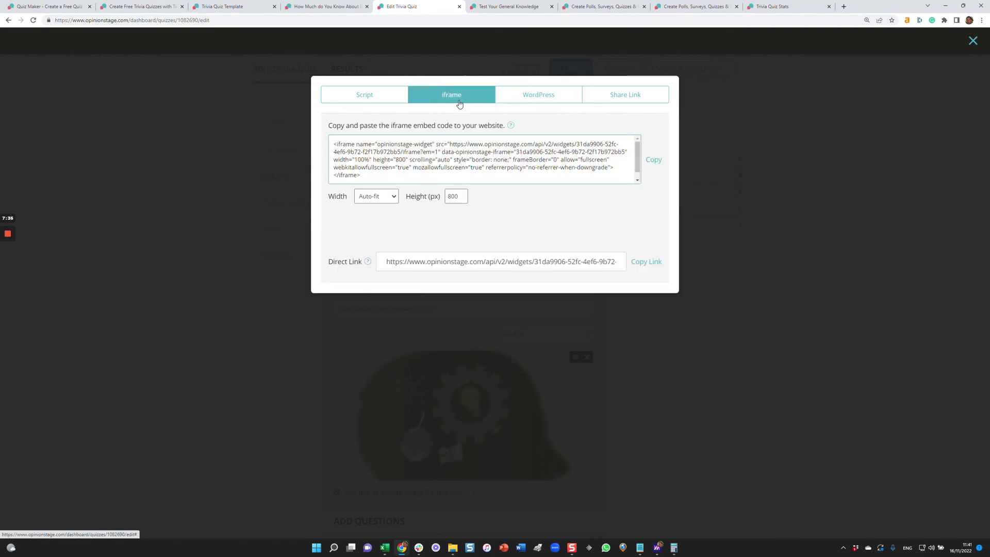
left_click(377, 104)
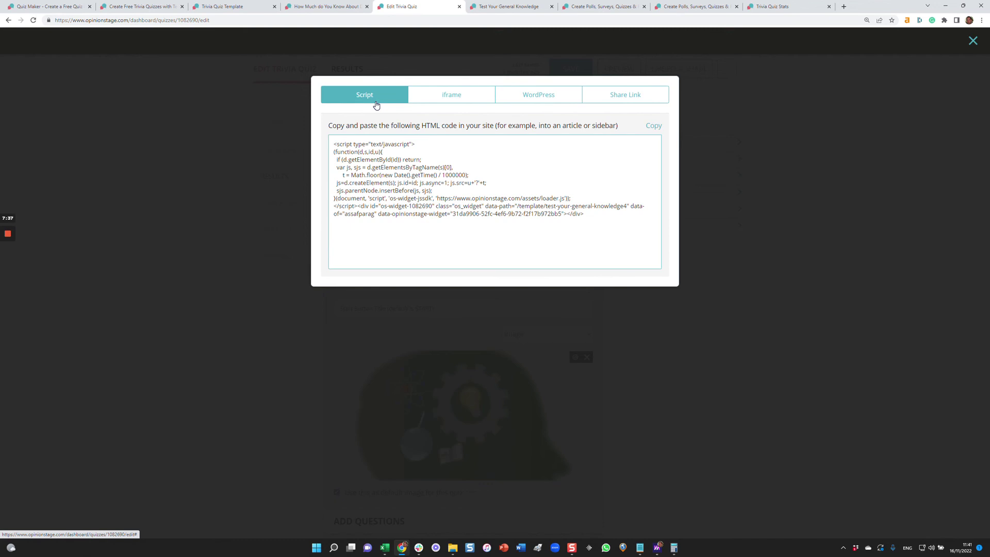
left_click(780, 102)
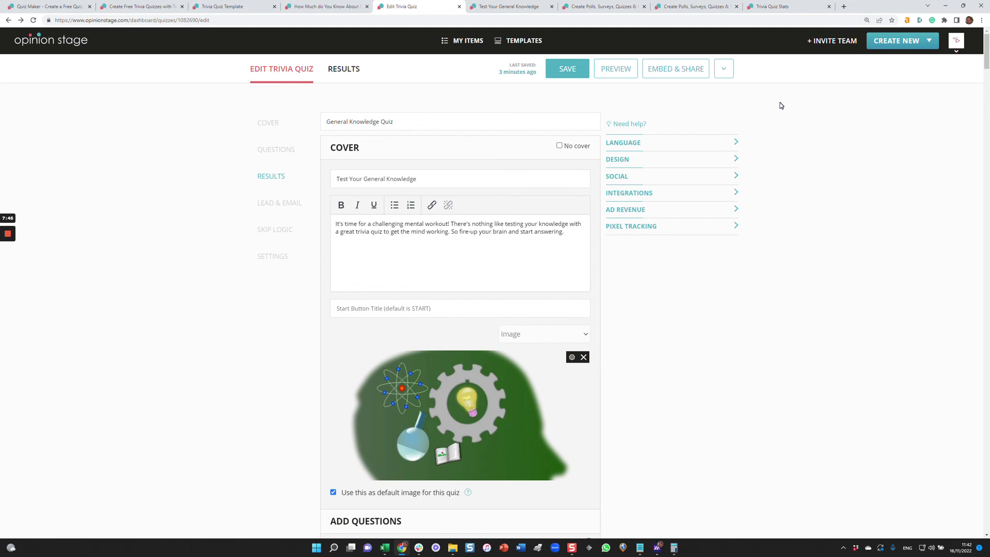
- Bring up the capitals quiz Results tab showing 319 views, 82 completions and 124 button clicks
left_click(596, 8)
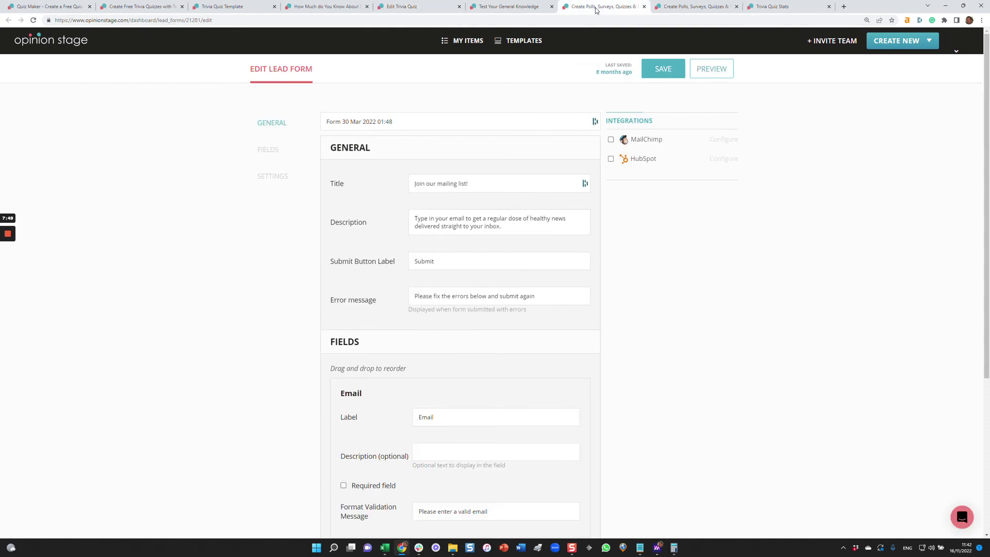
left_click(691, 6)
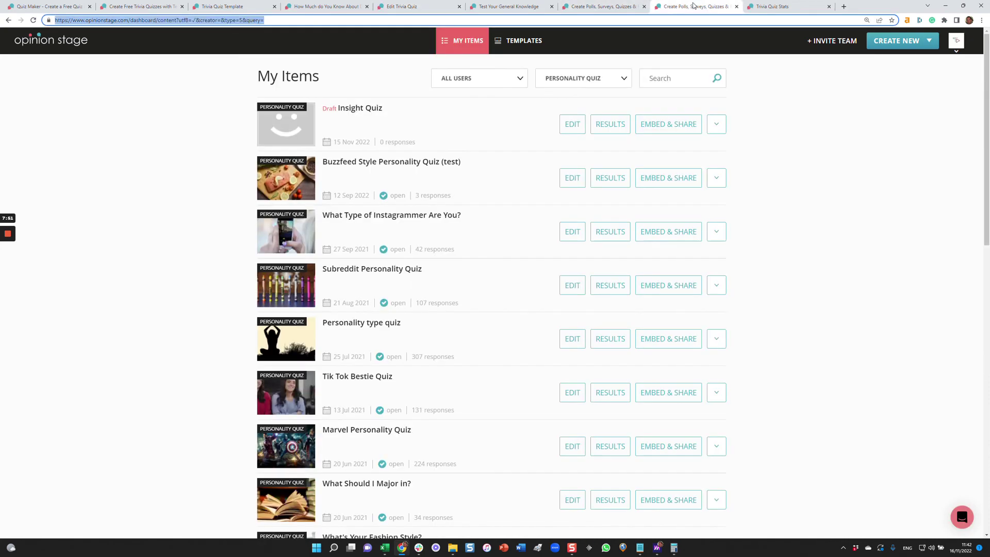
left_click(758, 6)
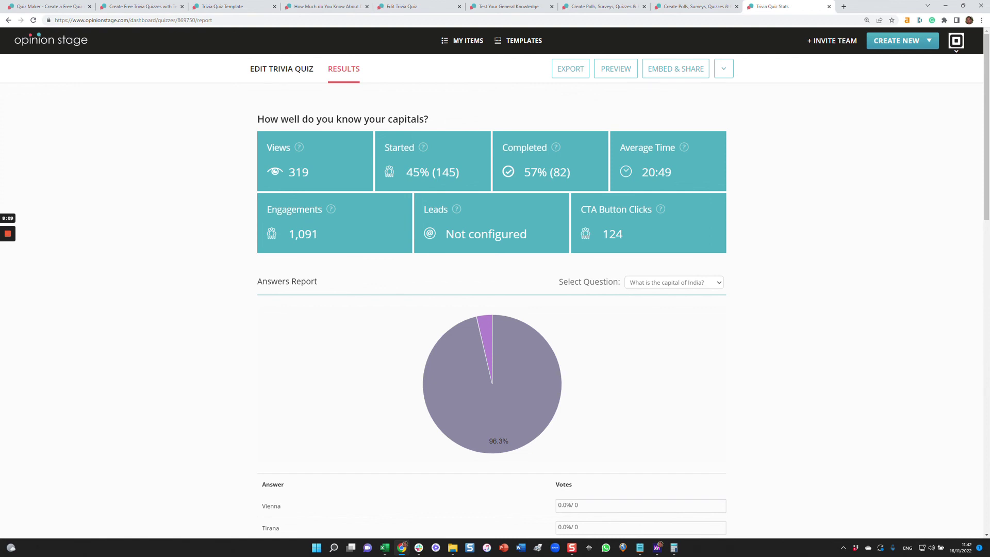
- Show the answer breakdowns for the capital of Spain and capital of Israel questions
scroll(876, 242, "down", 1)
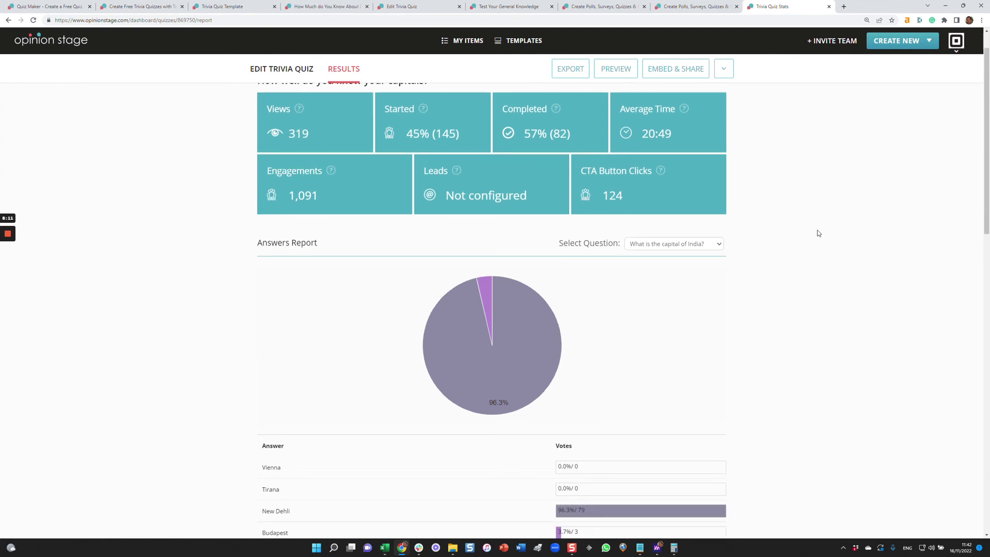
left_click(684, 247)
left_click(681, 280)
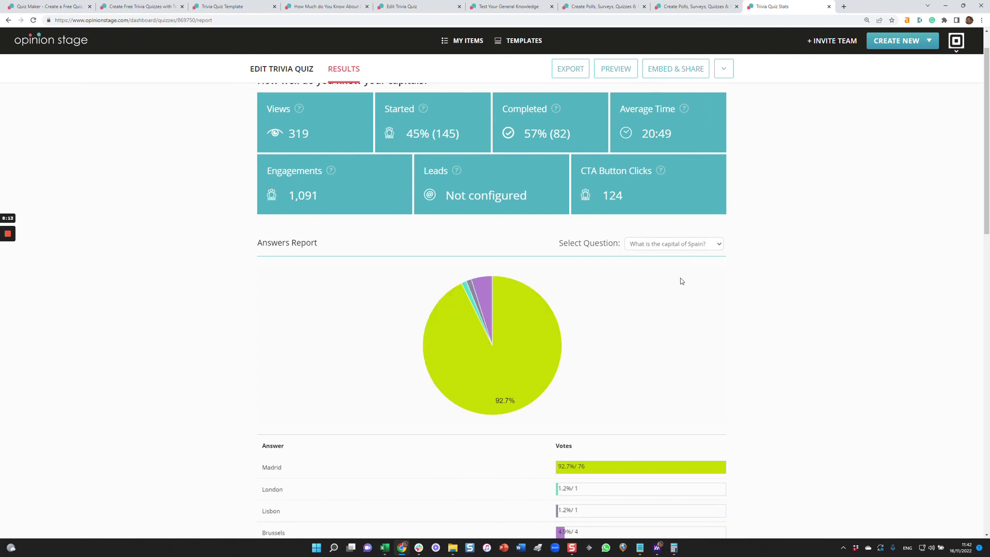
left_click(678, 250)
left_click(688, 312)
- Review the responses, drop-off and score reports, then return to the Quiz Maker home page
scroll(769, 312, "down", 2)
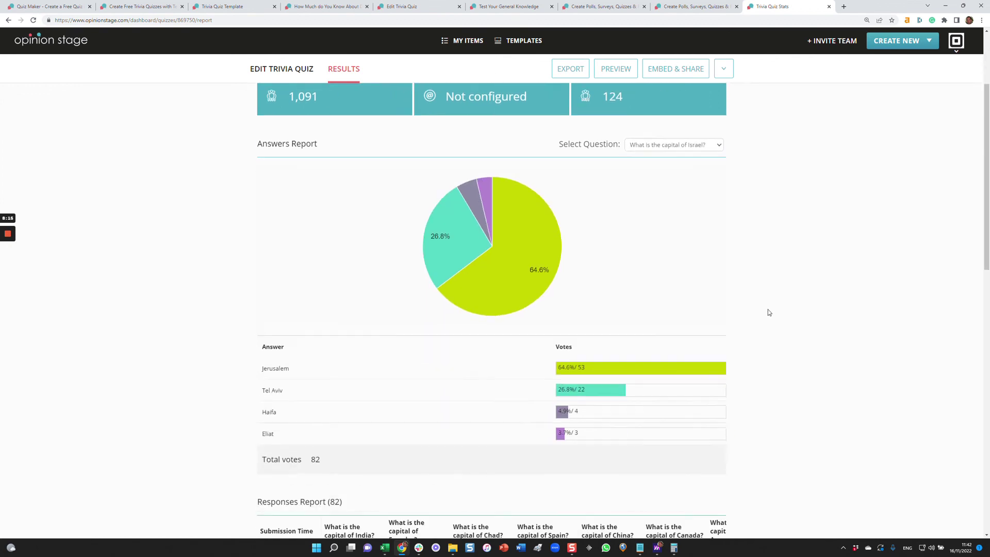
scroll(769, 313, "down", 5)
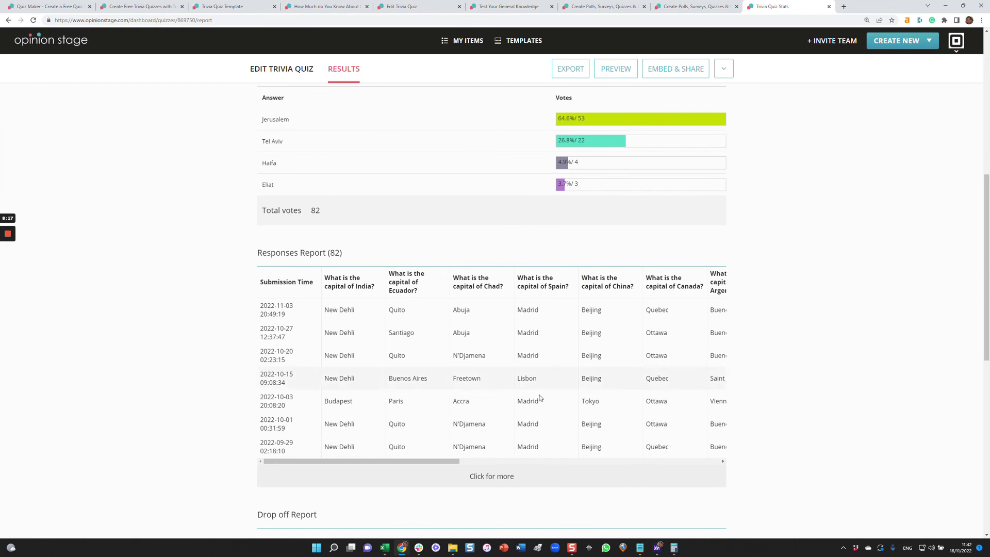
mouse_move(448, 461)
left_mouse_down()
mouse_move(687, 477)
mouse_move(446, 466)
left_mouse_up()
scroll(476, 350, "down", 5)
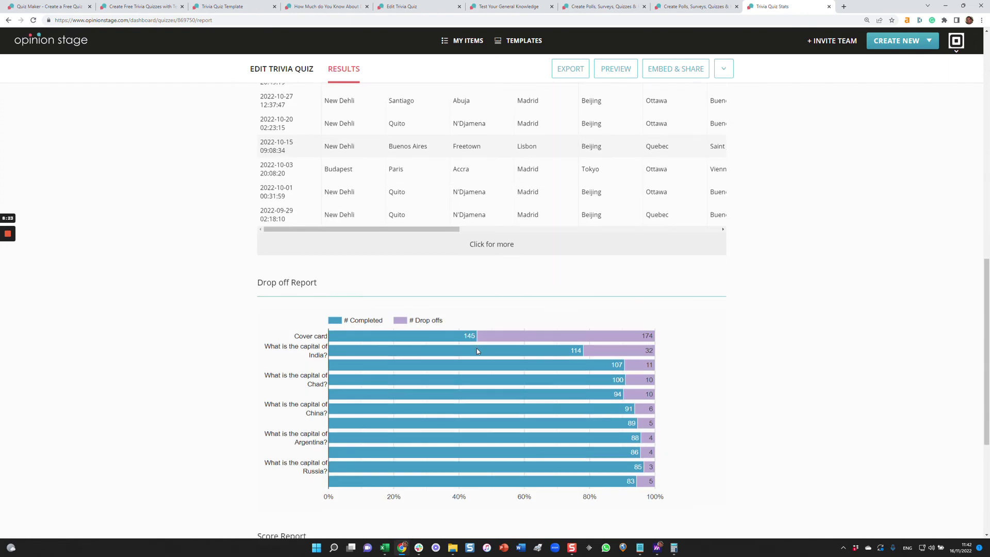
scroll(481, 347, "down", 1)
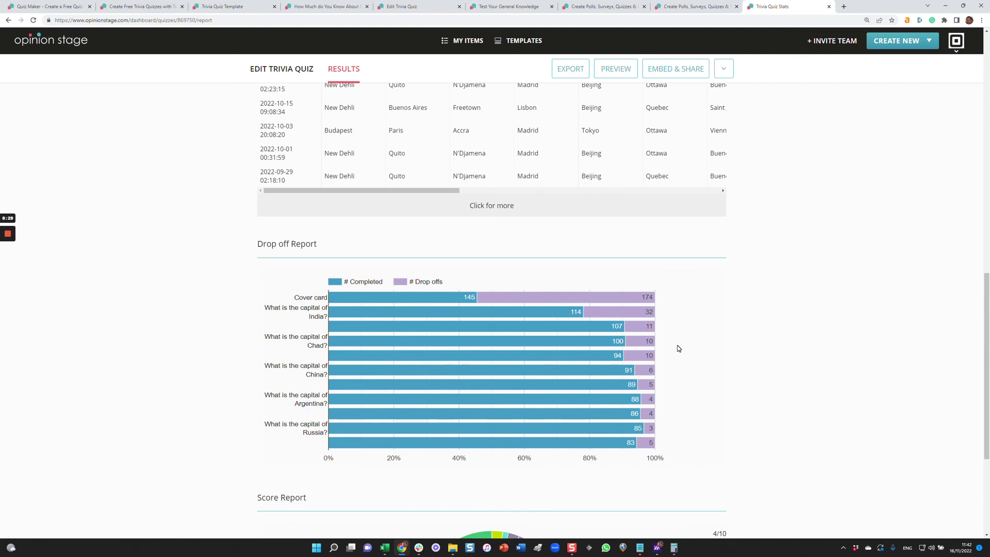
scroll(686, 354, "down", 5)
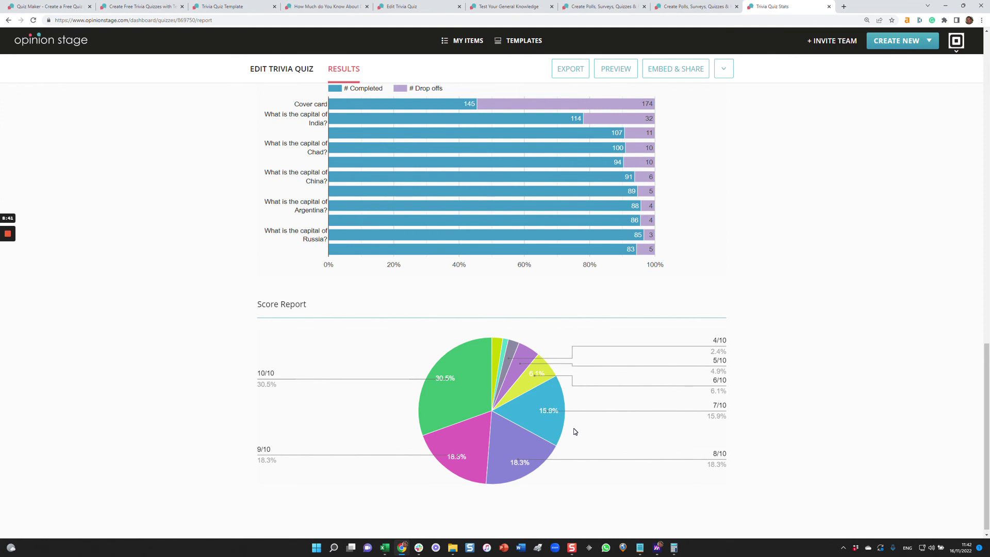
left_click(64, 8)
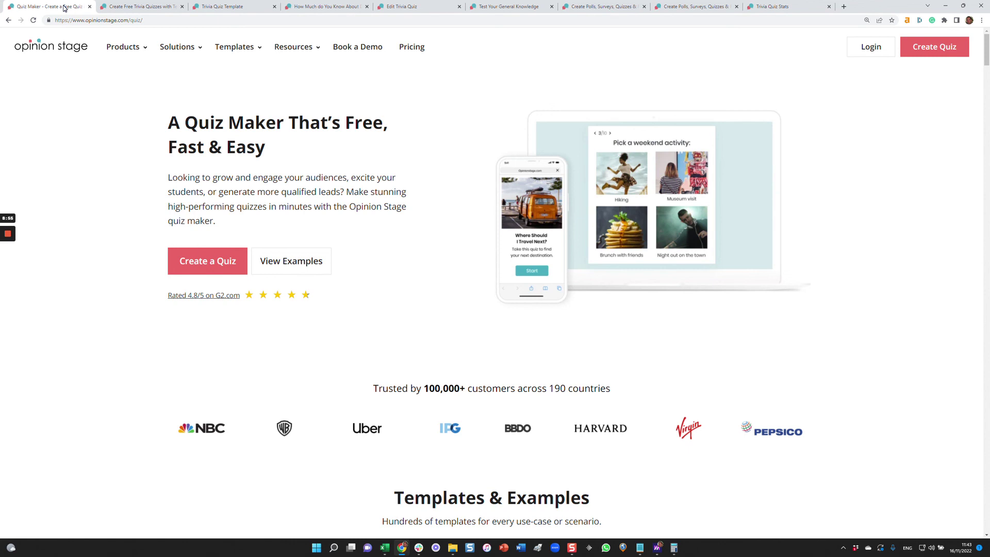
- Open My Items with the General Knowledge Quiz on top, launch help chat, and expand Social Media Survey's actions
left_click(128, 6)
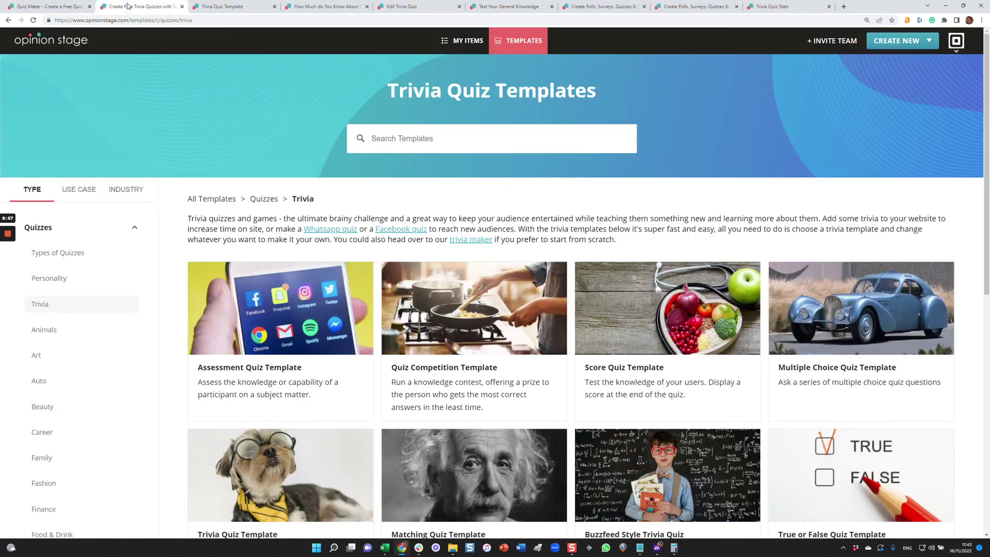
left_click(208, 5)
left_click(309, 4)
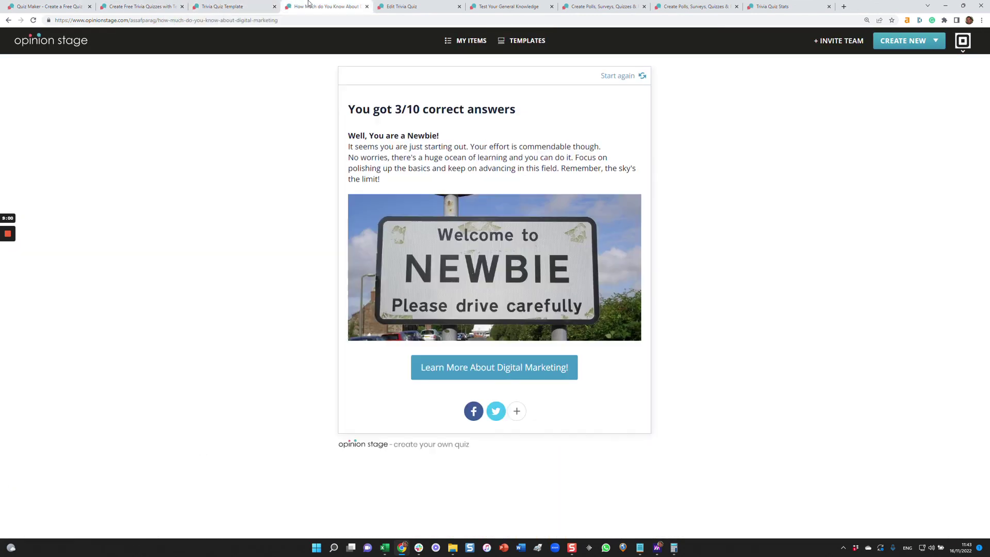
left_click(482, 40)
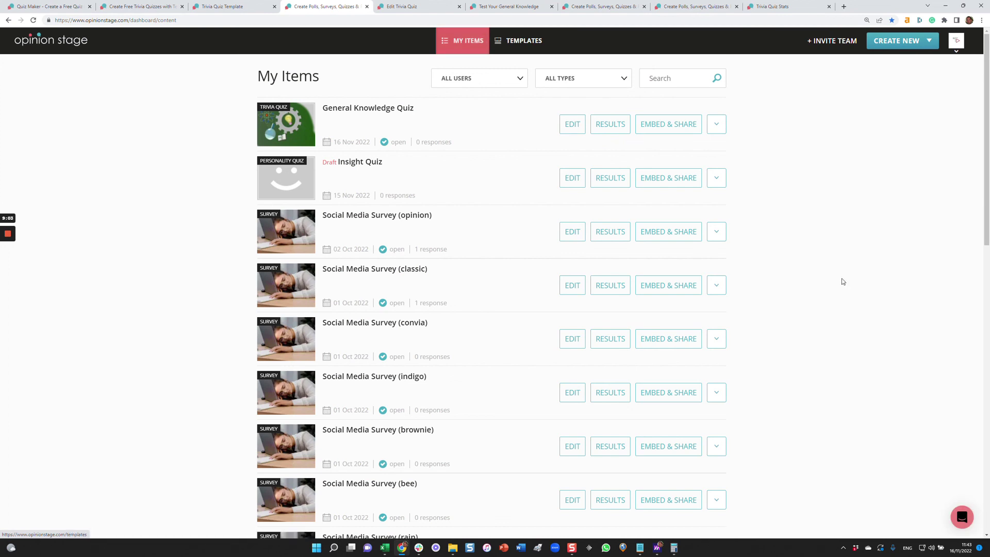
left_click(962, 517)
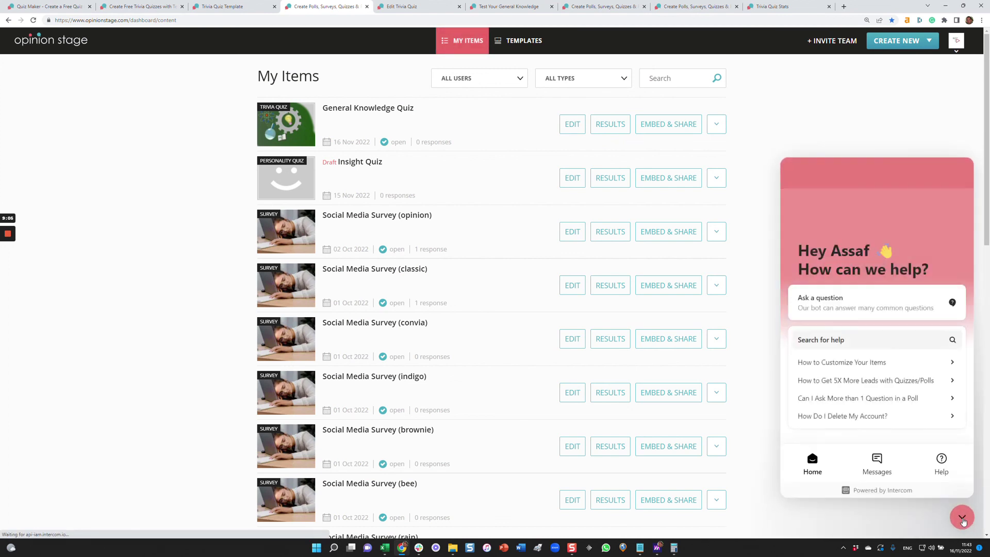
left_click(716, 232)
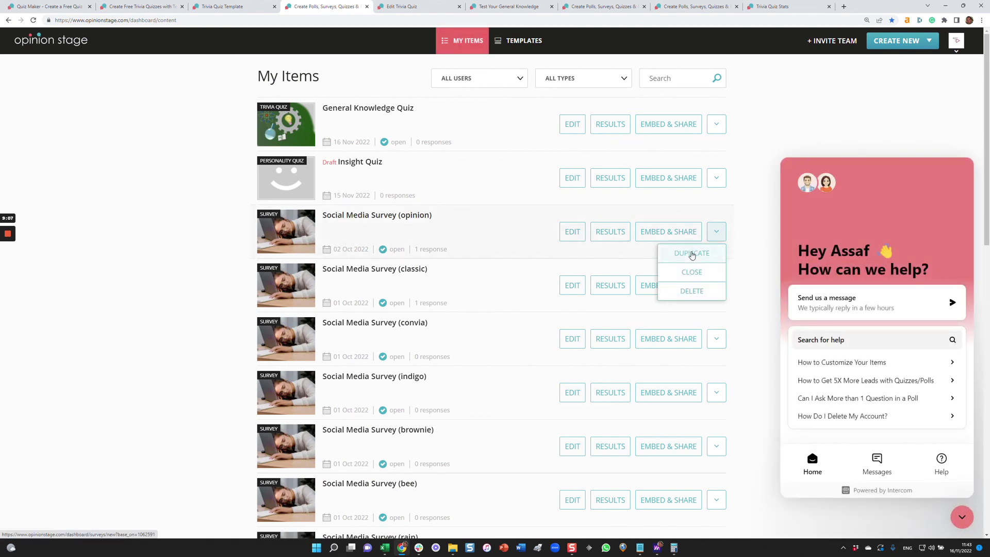